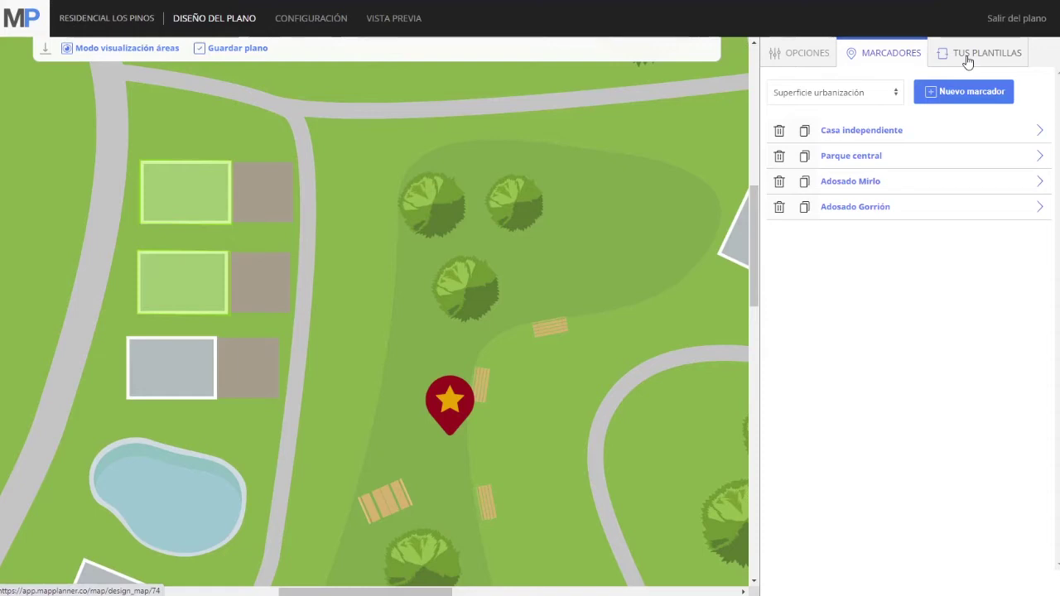
# Create a new custom marker template and name it "Propiedad disponible"
pyautogui.click(967, 60)
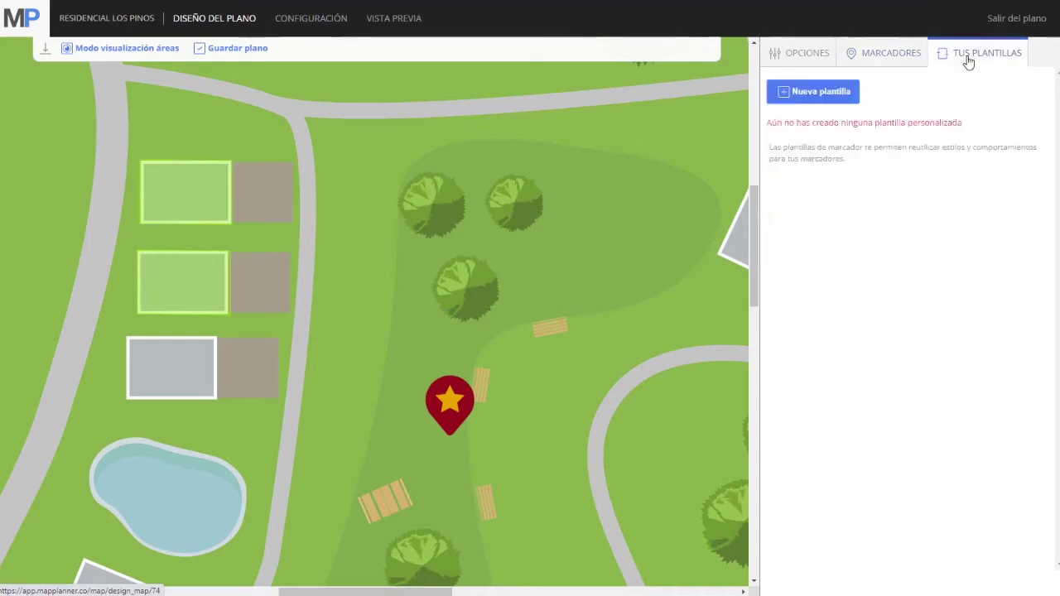
pyautogui.click(816, 93)
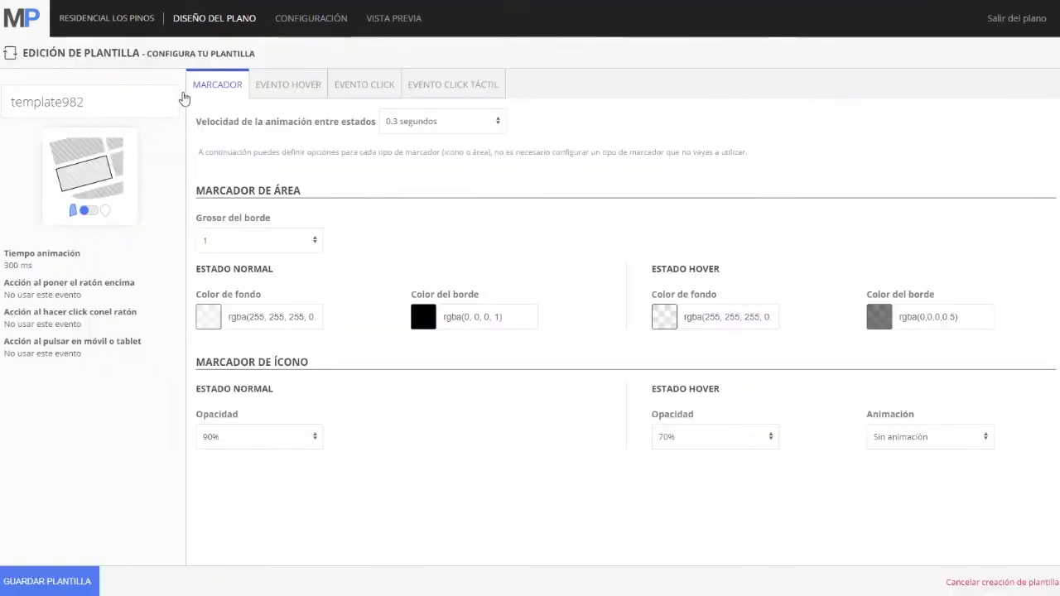
pyautogui.moveTo(123, 104); pyautogui.dragTo(6, 103)
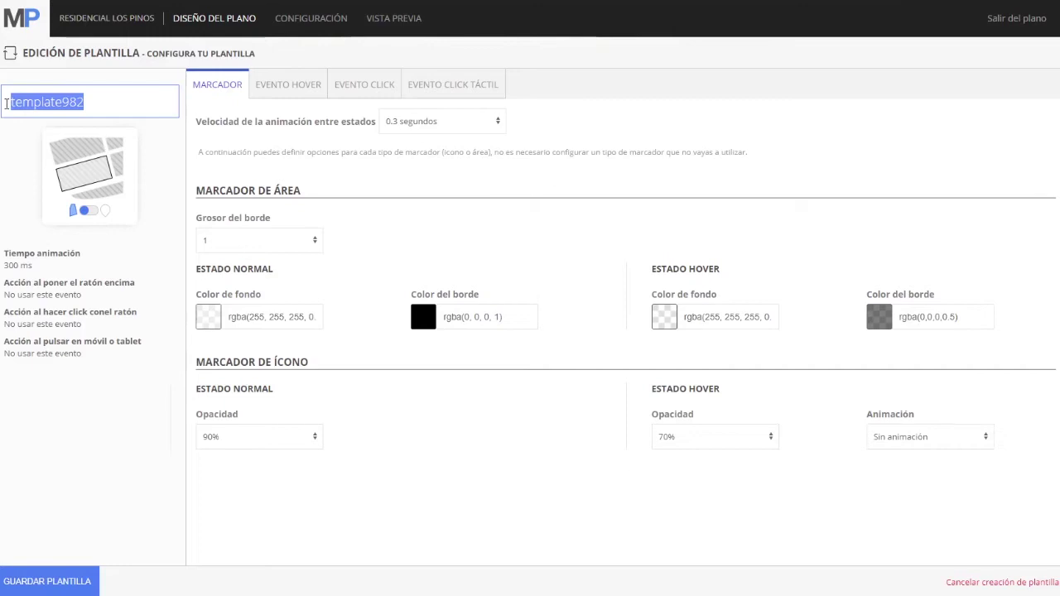
pyautogui.write('Propiedad disponible')
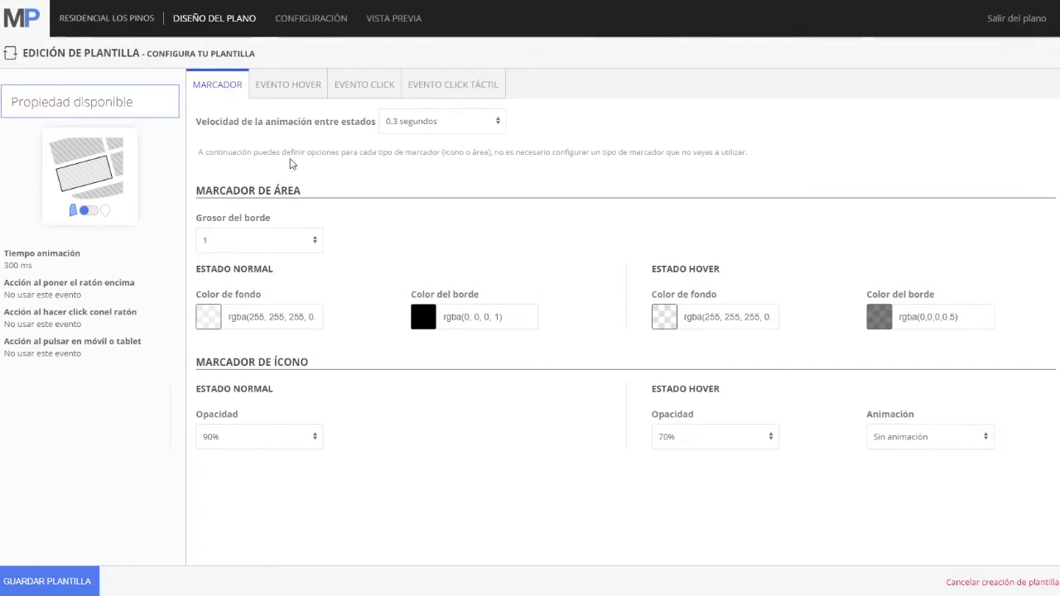
pyautogui.click(362, 193)
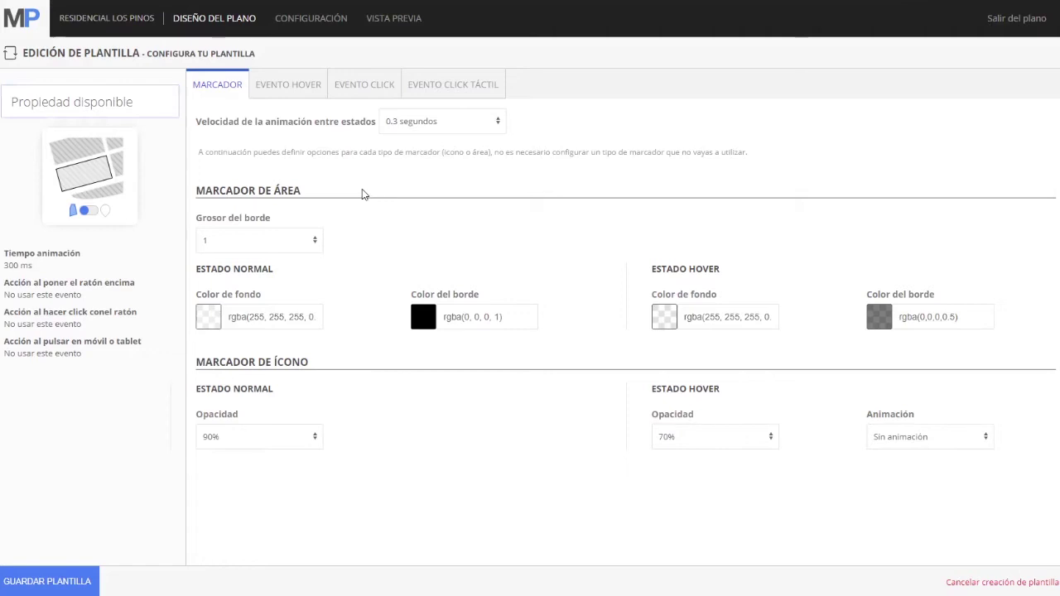
# Set the template's animation speed between states to 0.5 seconds and its area marker border thickness to Sin borde
pyautogui.click(406, 124)
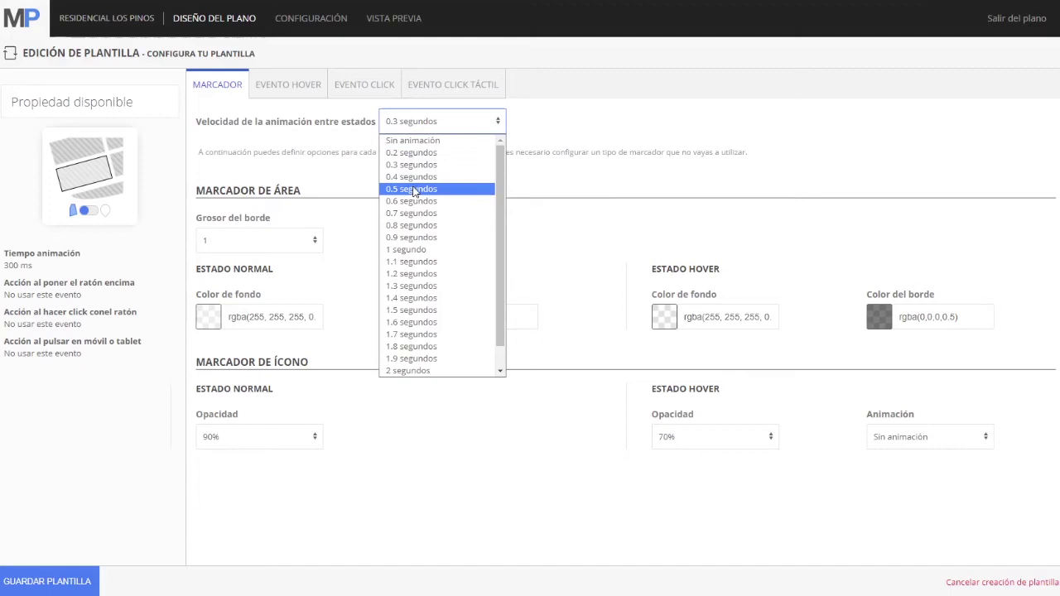
pyautogui.click(414, 192)
pyautogui.click(279, 242)
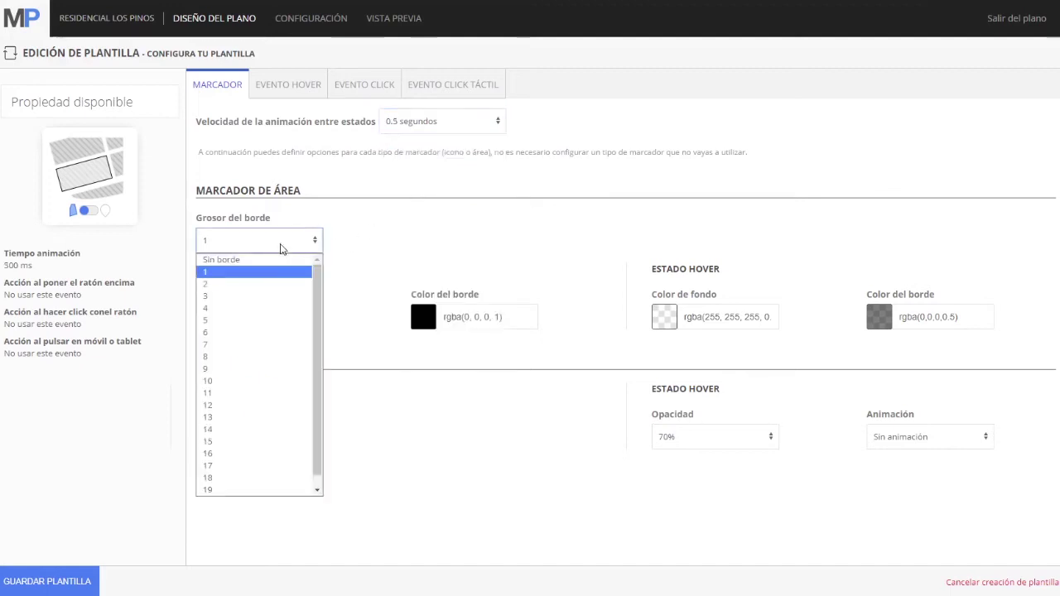
pyautogui.click(271, 266)
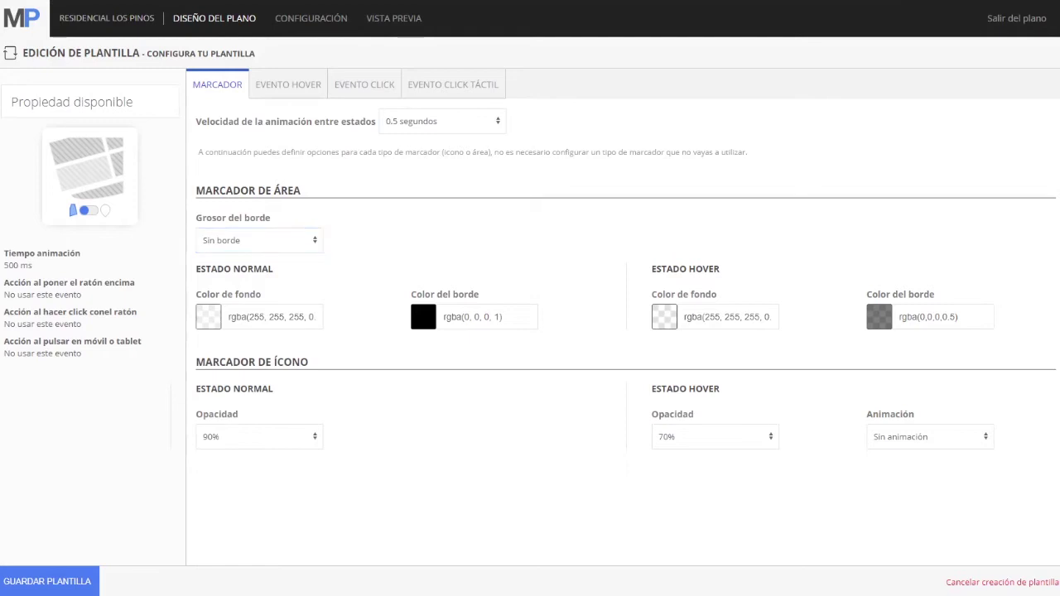
# Set the area marker's background colour to rgba(126,211,33,0.5) for the normal state and rgba(126,211,33,0.8) for the hover state
pyautogui.click(303, 315)
pyautogui.hotkey('ctrl', 'a')
pyautogui.write('rgba(126,211,33,0.5)')
pyautogui.click(730, 319)
pyautogui.hotkey('ctrl', 'a')
pyautogui.write('rgba(126,211,33,0.5)')
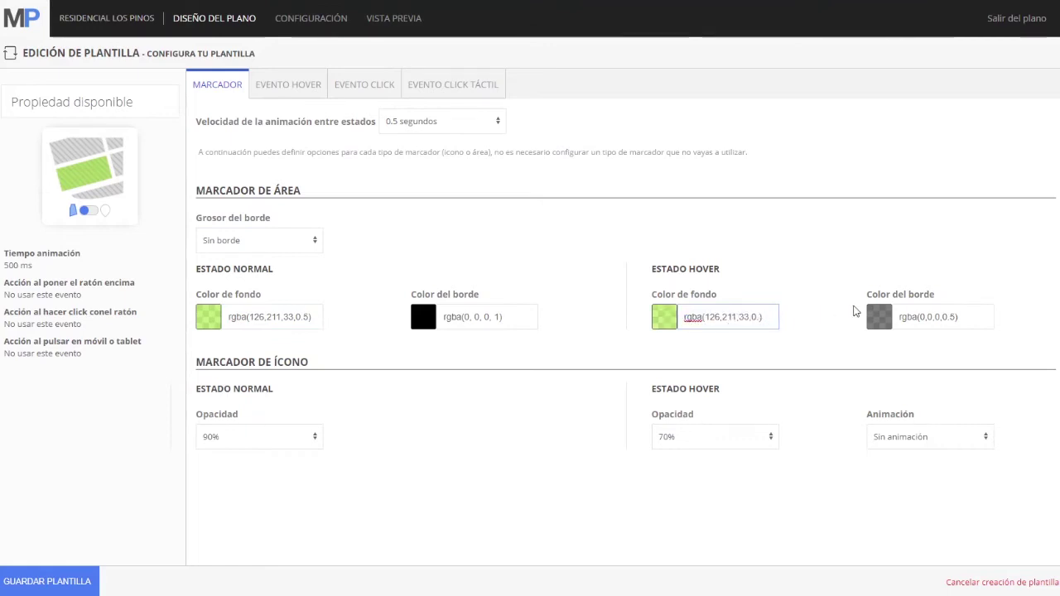
pyautogui.write('8')
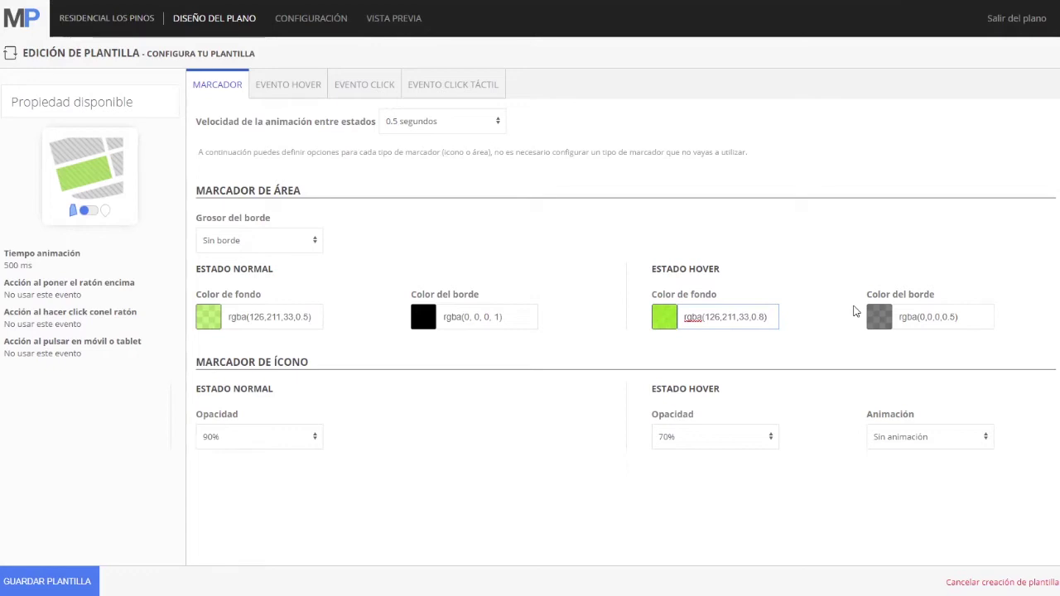
pyautogui.click(833, 280)
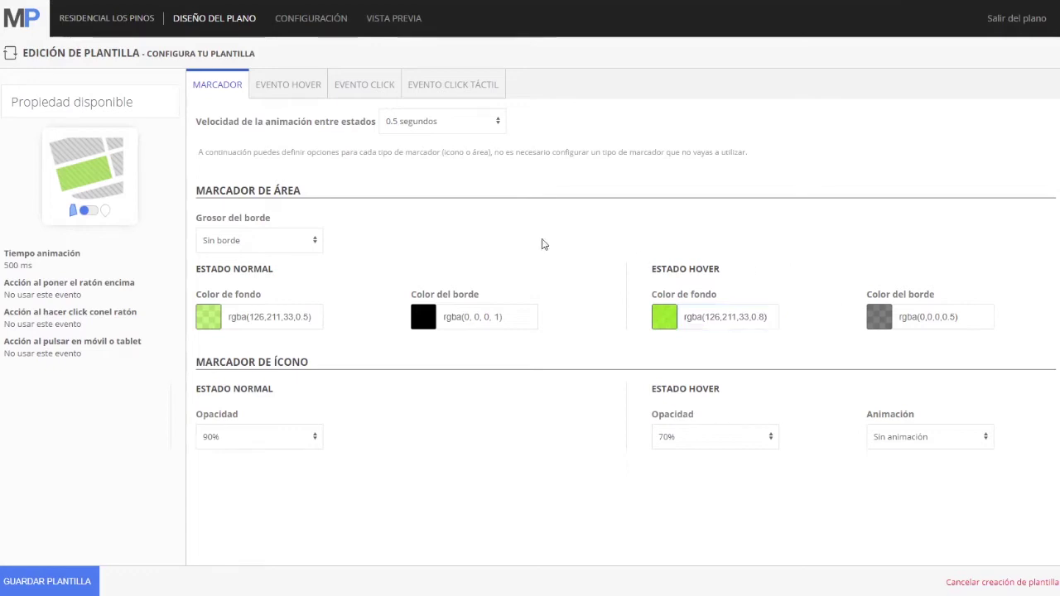
# Make the hover event show a tooltip (Mostrar tooltip) that follows the mouse (Siguiendo al ratón)
pyautogui.click(309, 94)
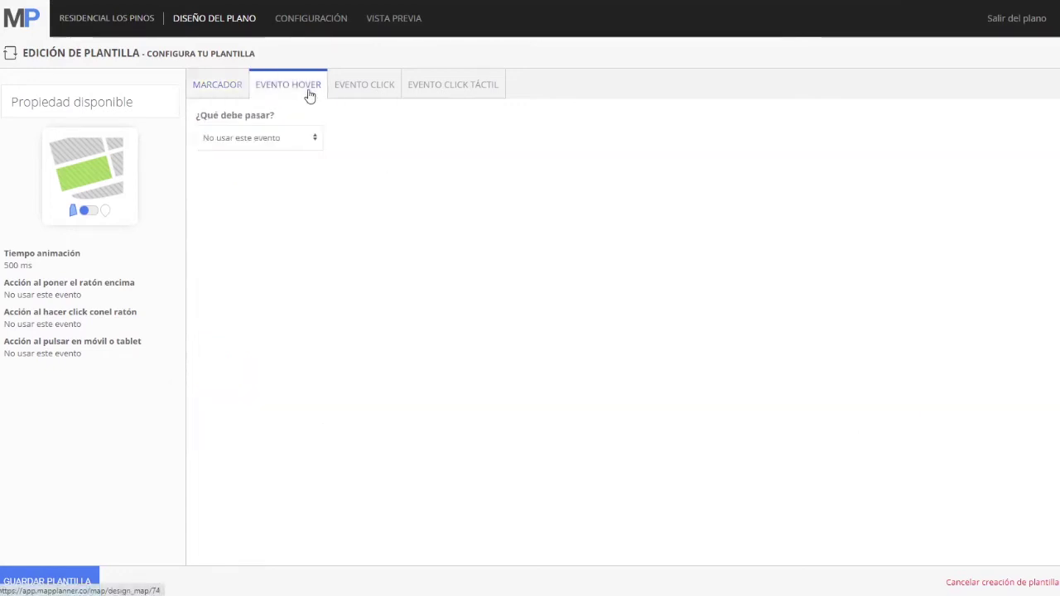
pyautogui.click(264, 141)
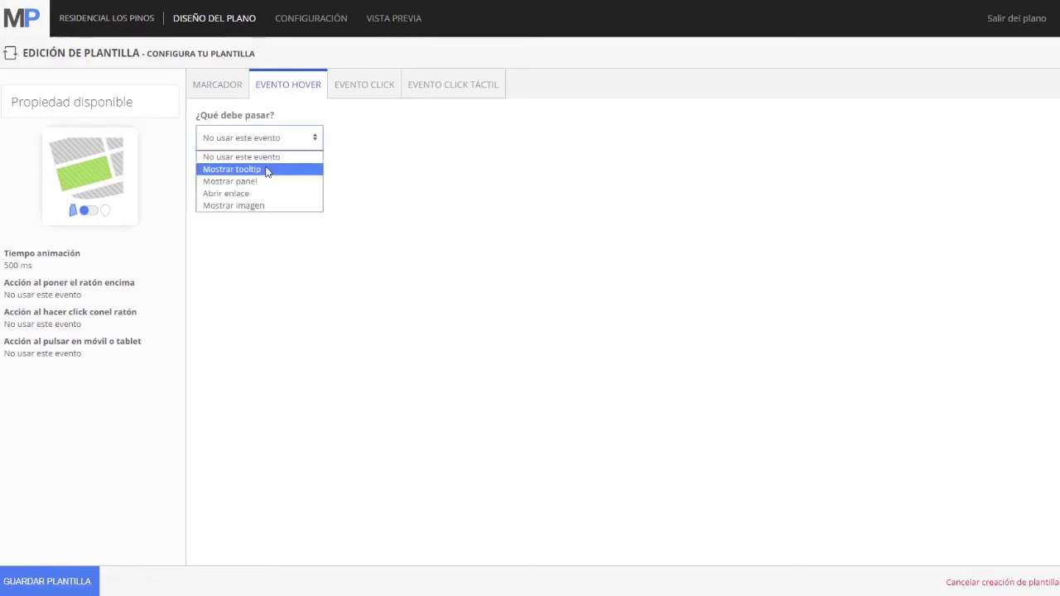
pyautogui.click(267, 170)
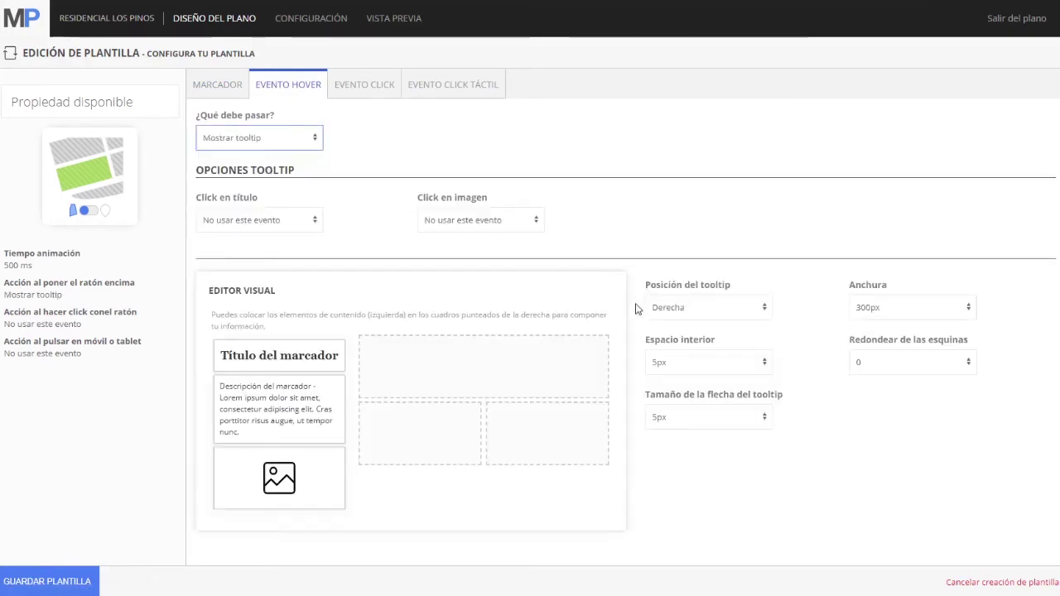
pyautogui.click(678, 312)
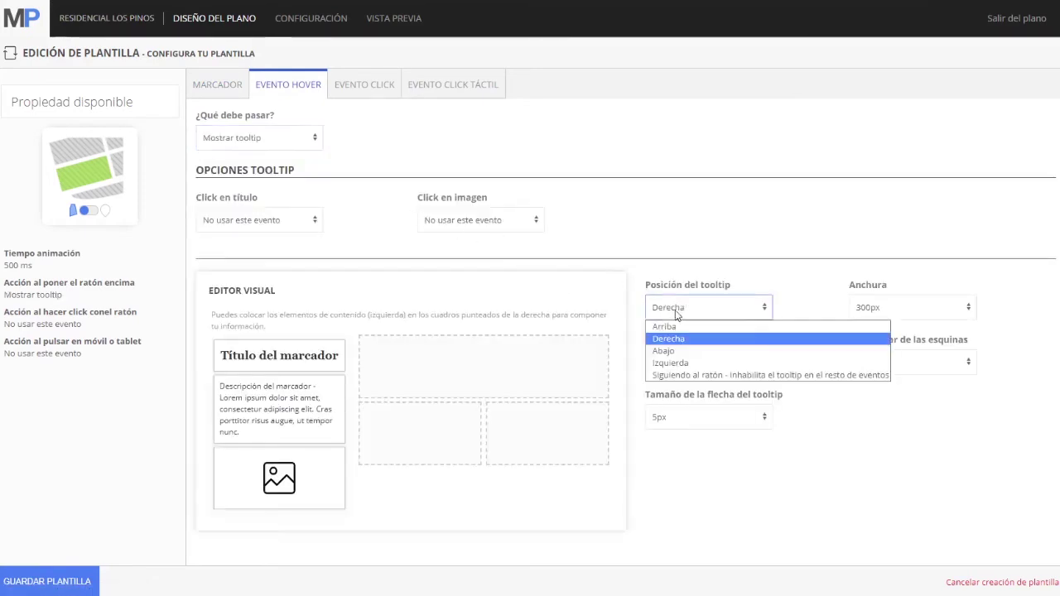
pyautogui.click(688, 375)
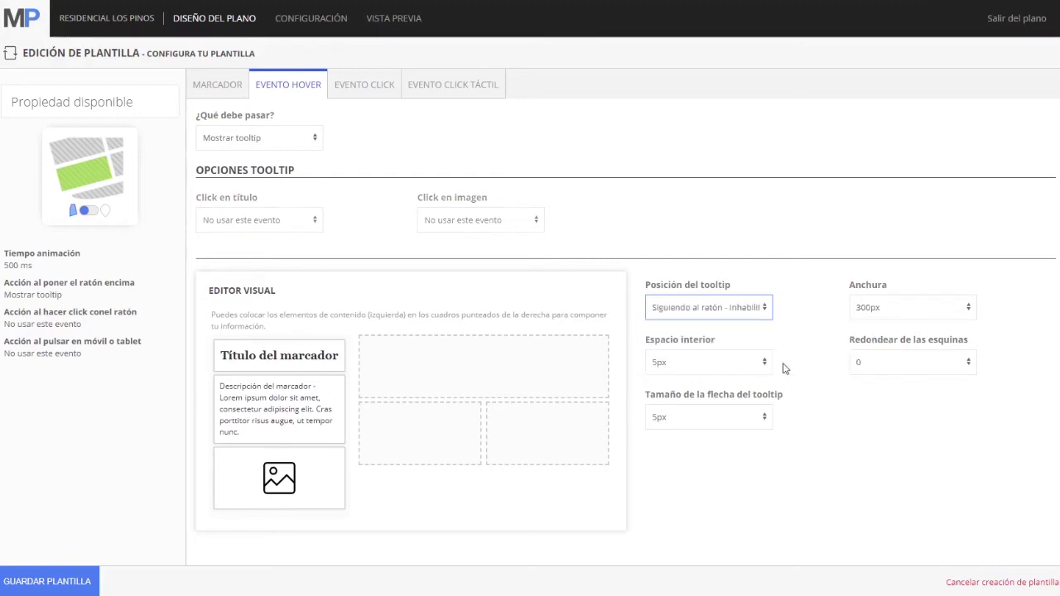
# Give the tooltip 10px inner spacing, 4px rounded corners and AUTO width, and place the marker title in its full-width layout cell
pyautogui.click(721, 365)
pyautogui.click(704, 396)
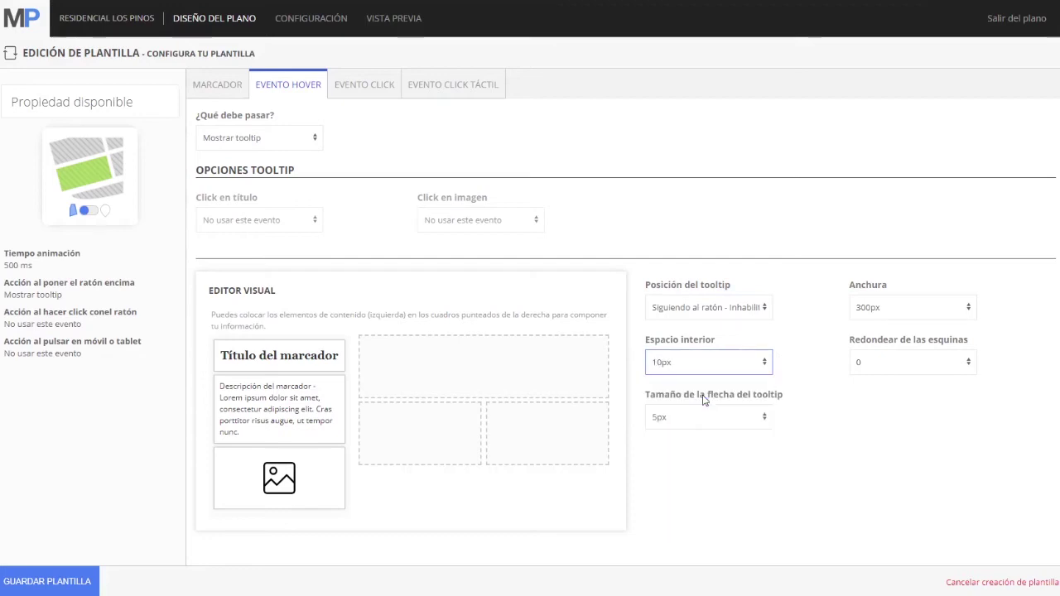
pyautogui.click(885, 362)
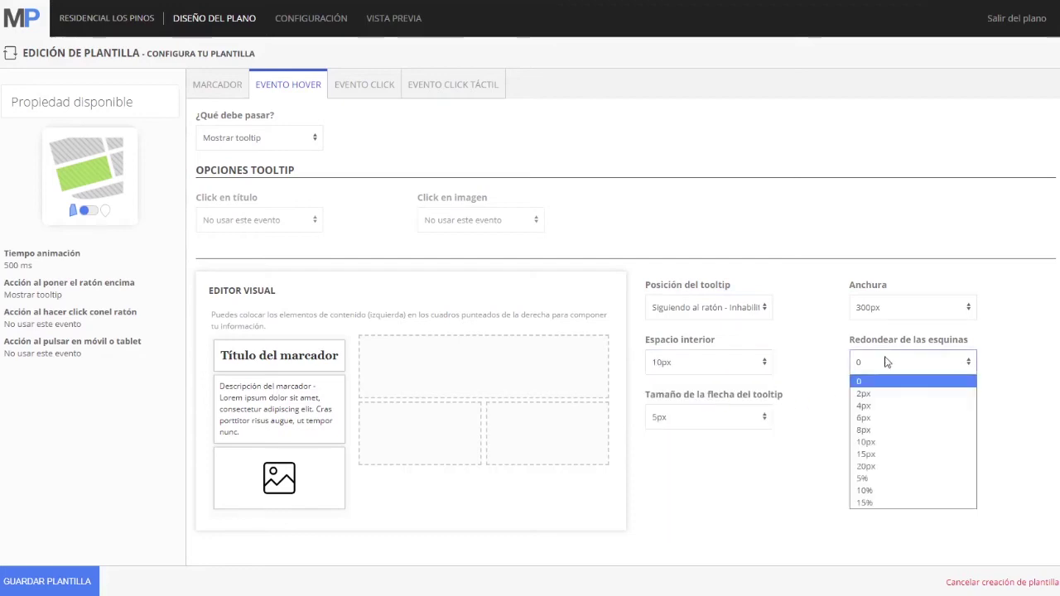
pyautogui.click(867, 406)
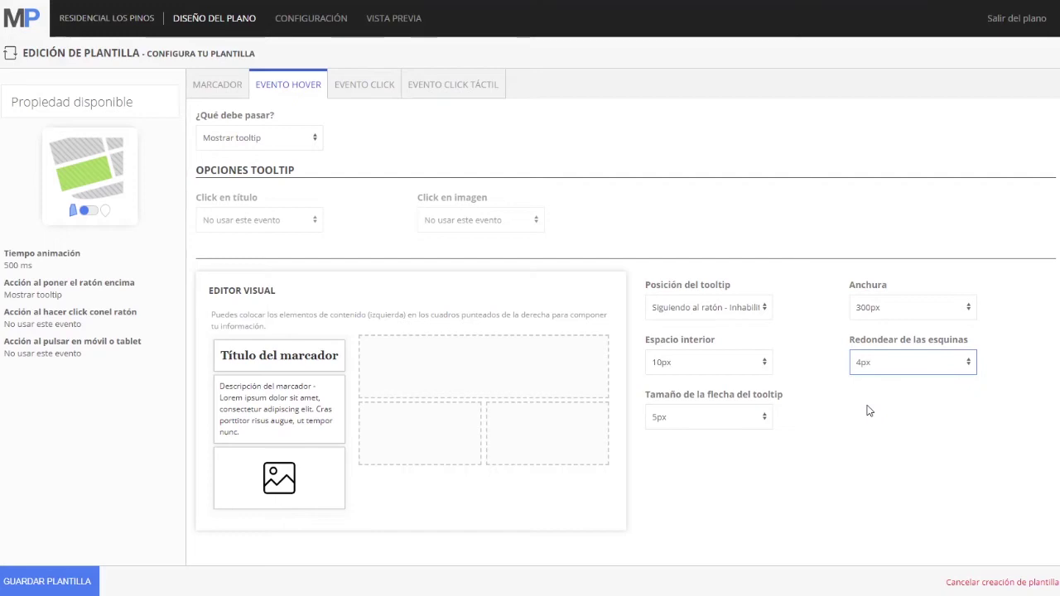
pyautogui.click(892, 308)
pyautogui.click(883, 326)
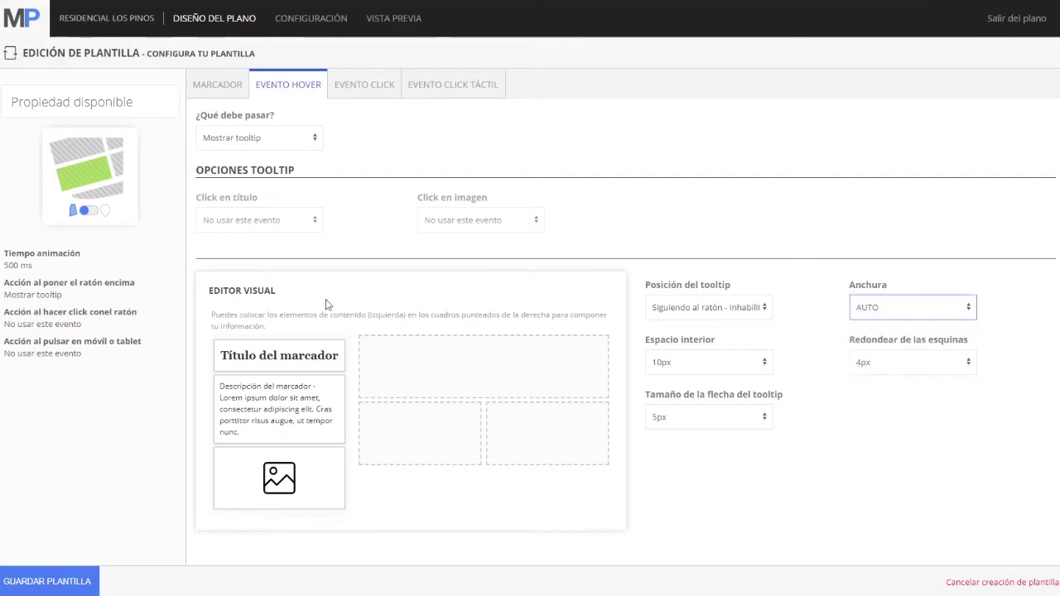
pyautogui.moveTo(302, 362); pyautogui.dragTo(448, 365)
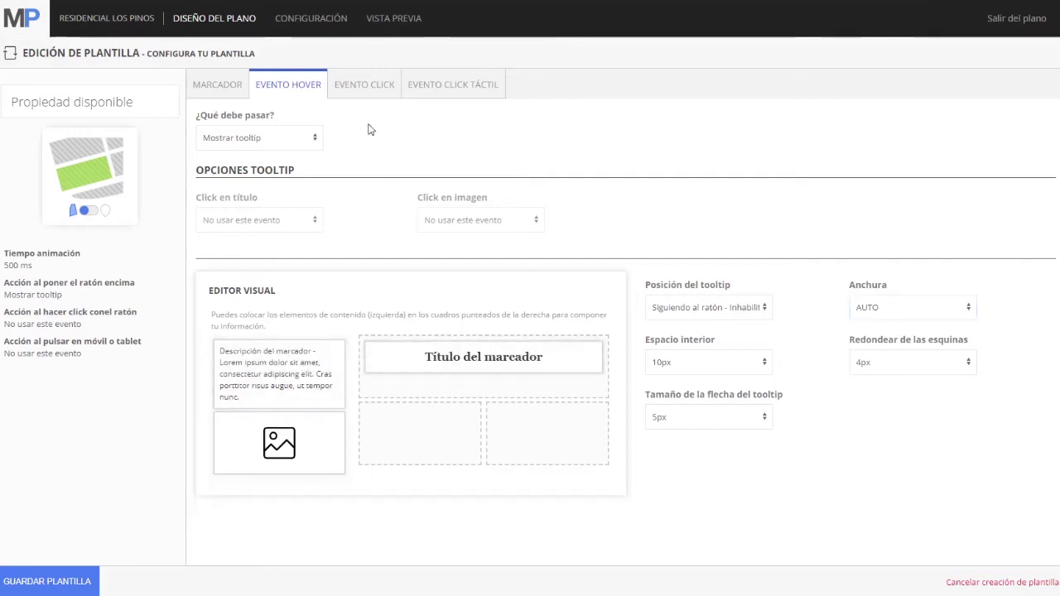
# Make the click event show a panel (Mostrar panel) with the image in the lower-left layout cell and title above description in the lower-right cell
pyautogui.click(362, 93)
pyautogui.click(289, 145)
pyautogui.click(257, 171)
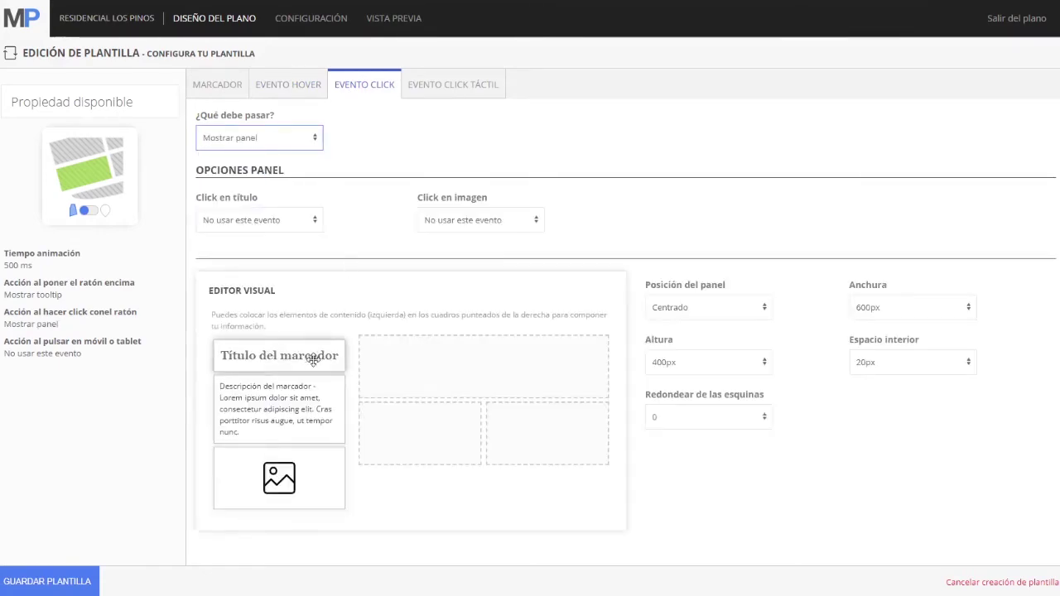
pyautogui.moveTo(313, 358); pyautogui.dragTo(548, 424)
pyautogui.moveTo(272, 365); pyautogui.dragTo(514, 477)
pyautogui.moveTo(296, 355); pyautogui.dragTo(416, 428)
# Set the click panel's image action to Mostrar la imagen, position to Abajo, width to 90% and corner rounding to 6px
pyautogui.click(468, 220)
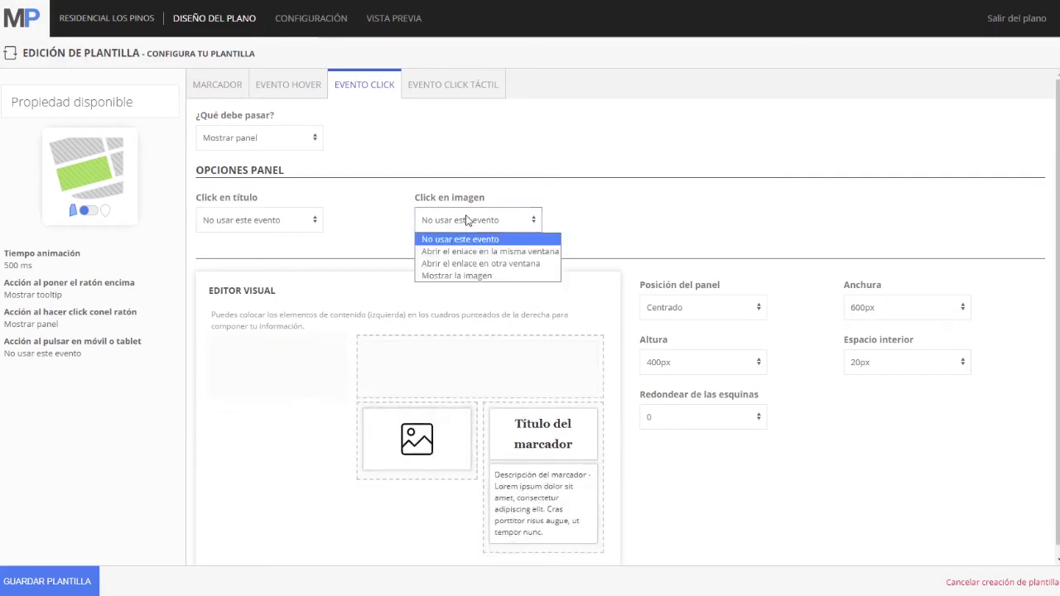
pyautogui.click(462, 277)
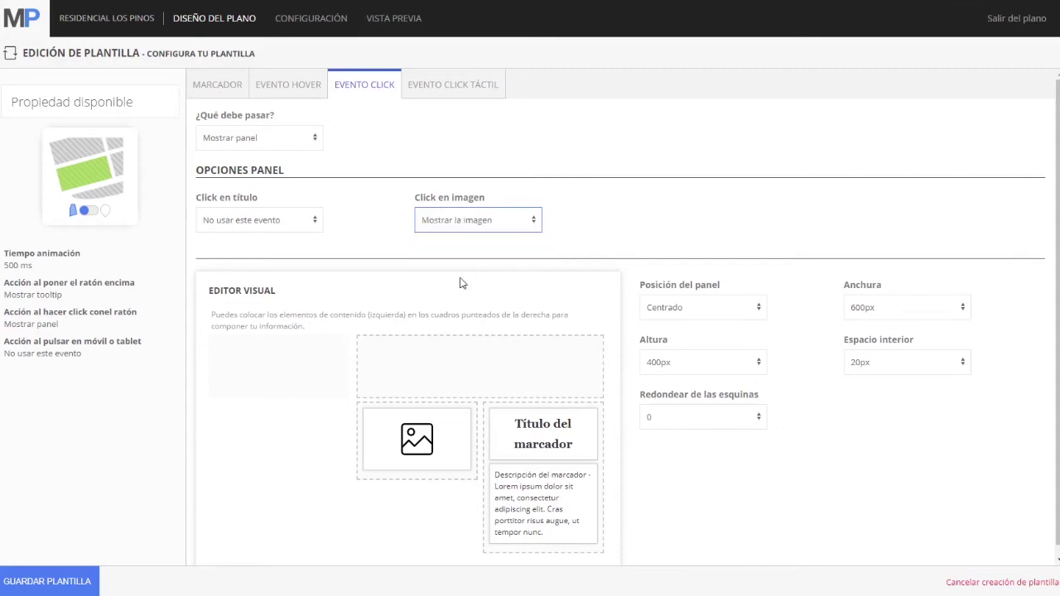
pyautogui.click(662, 308)
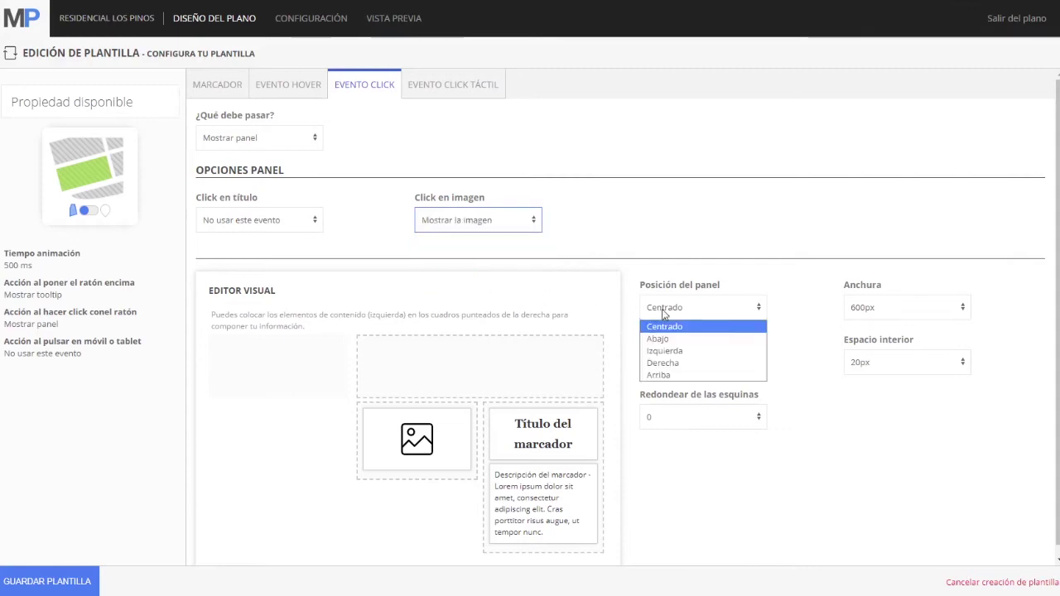
pyautogui.click(669, 339)
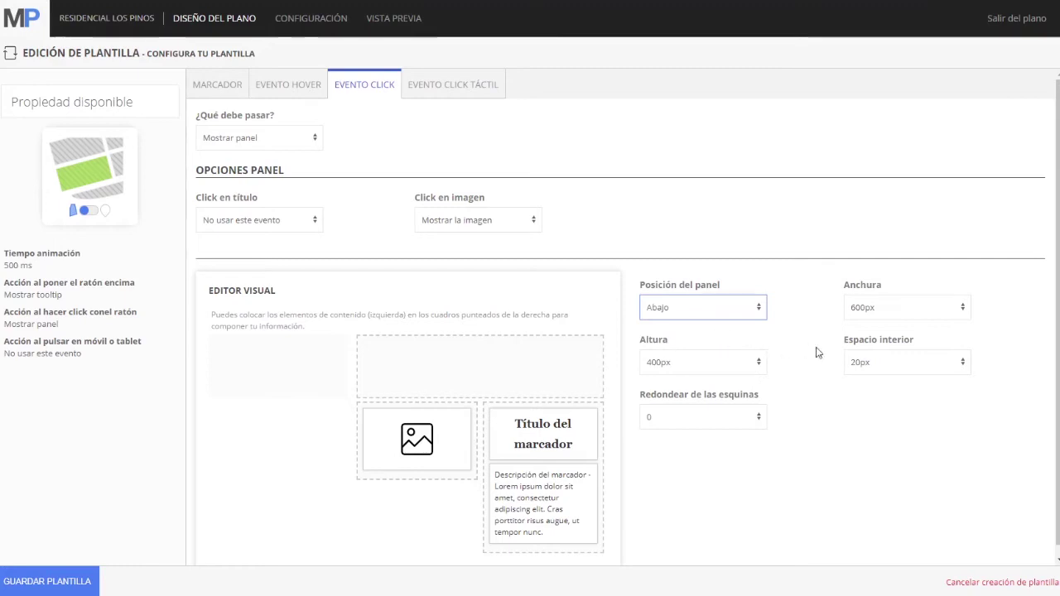
pyautogui.click(883, 309)
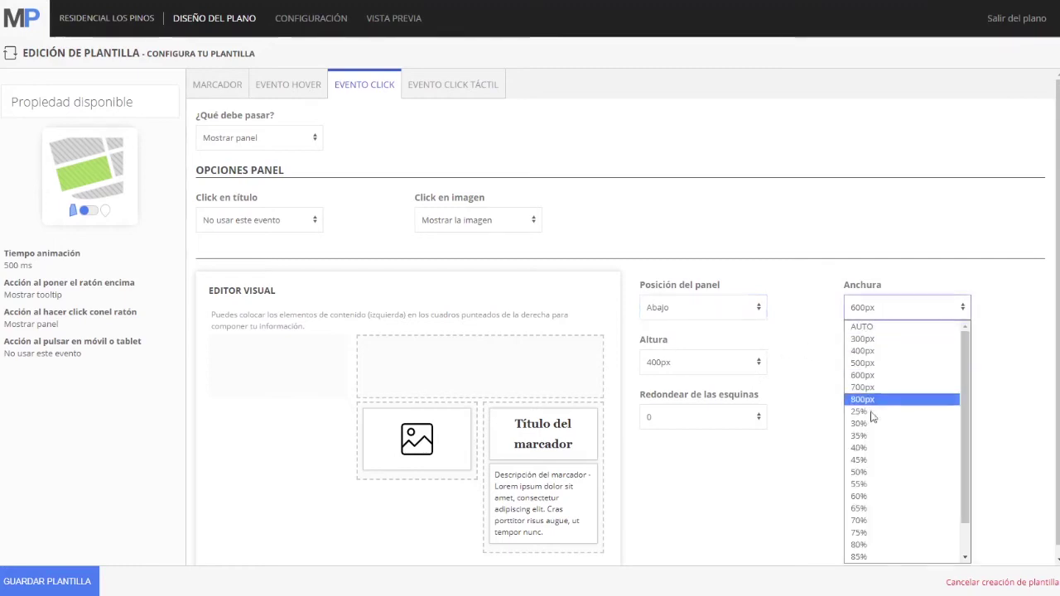
pyautogui.click(875, 532)
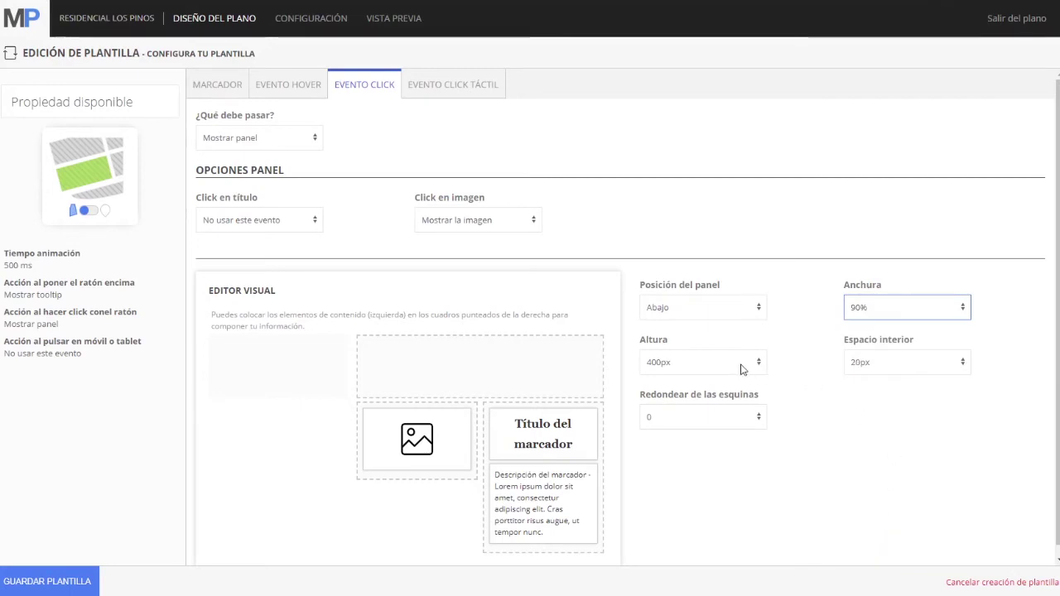
pyautogui.click(750, 417)
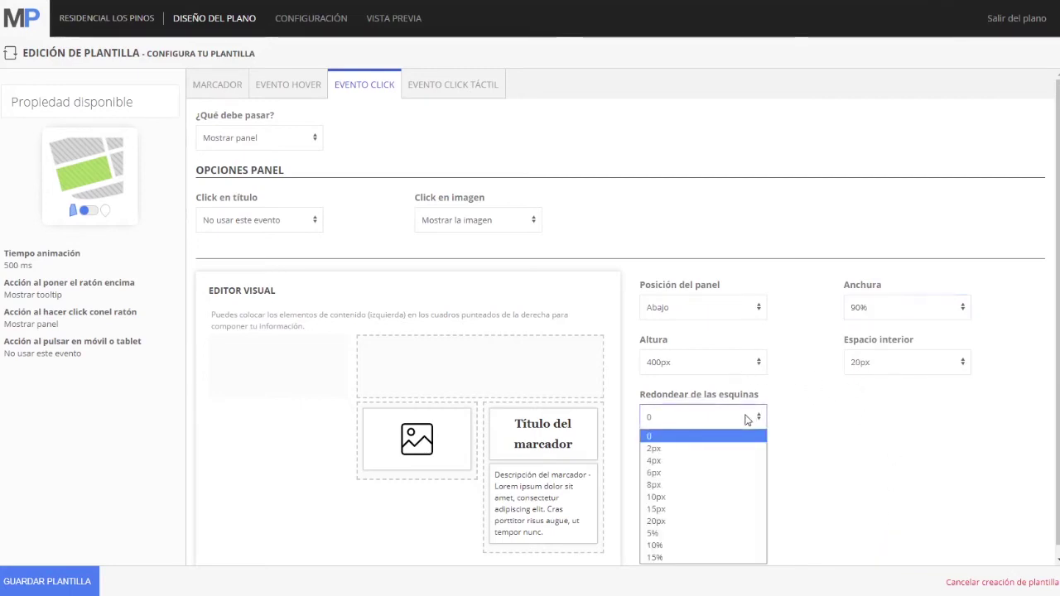
pyautogui.click(703, 473)
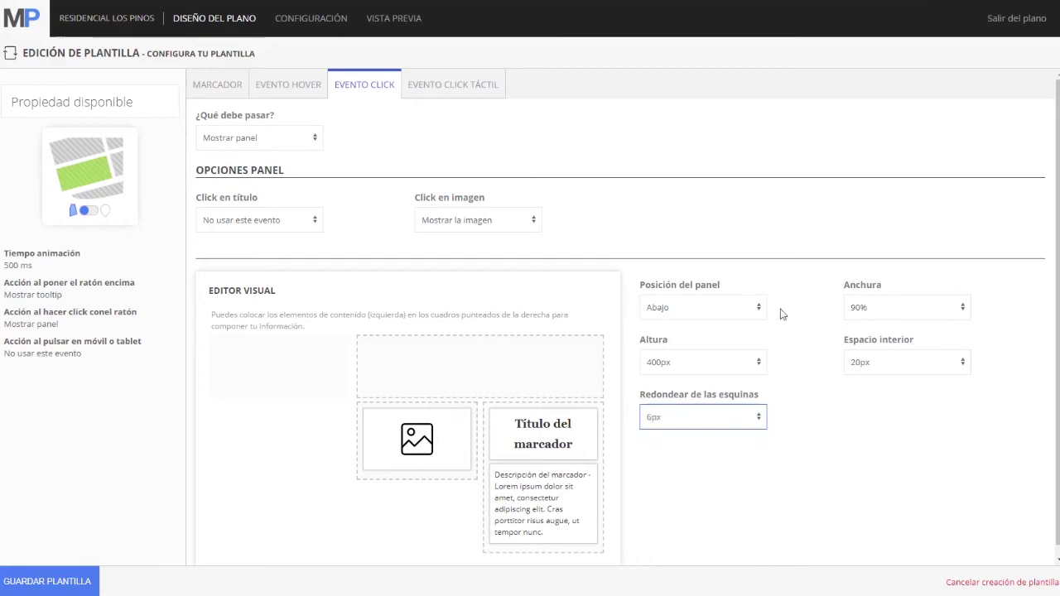
# Make the touch click event show a panel (Mostrar panel) and save the template
pyautogui.click(449, 91)
pyautogui.click(276, 139)
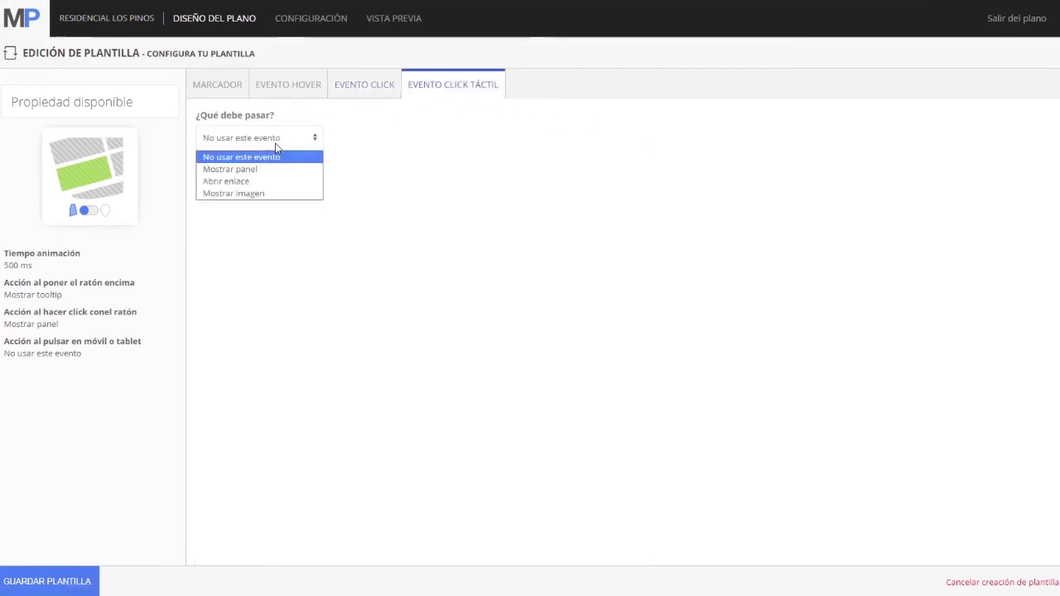
pyautogui.click(263, 171)
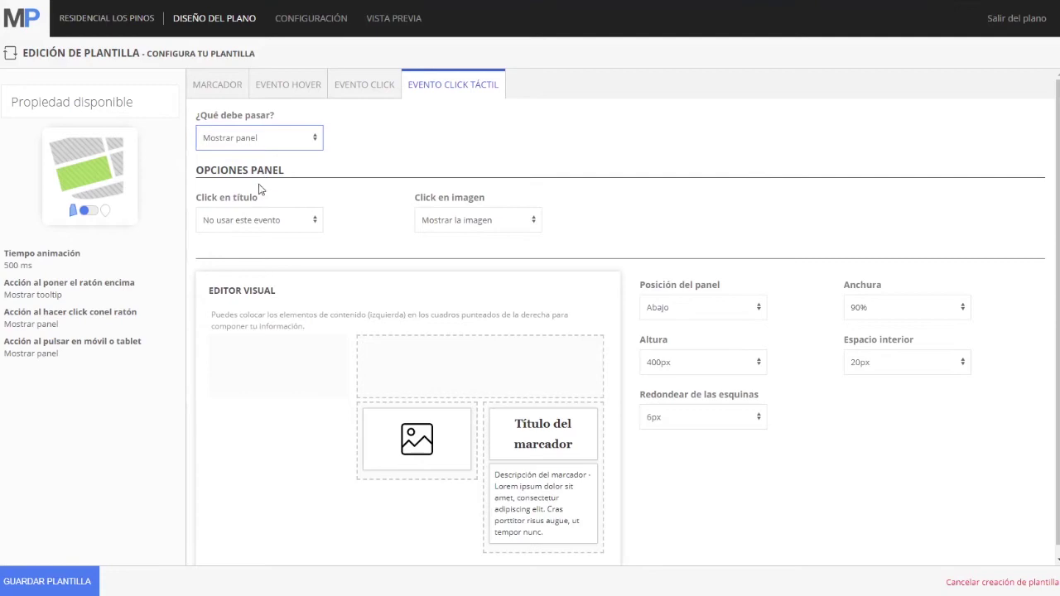
pyautogui.click(64, 585)
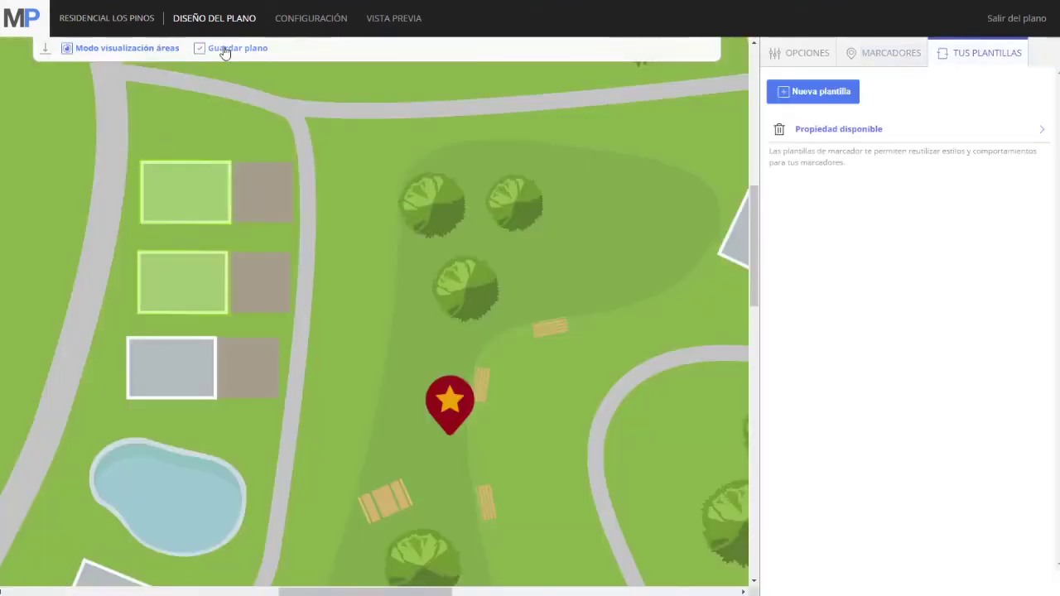
# Switch the Adosado Mirlo area marker to the custom template "Propiedad disponible" and save the marker
pyautogui.click(164, 209)
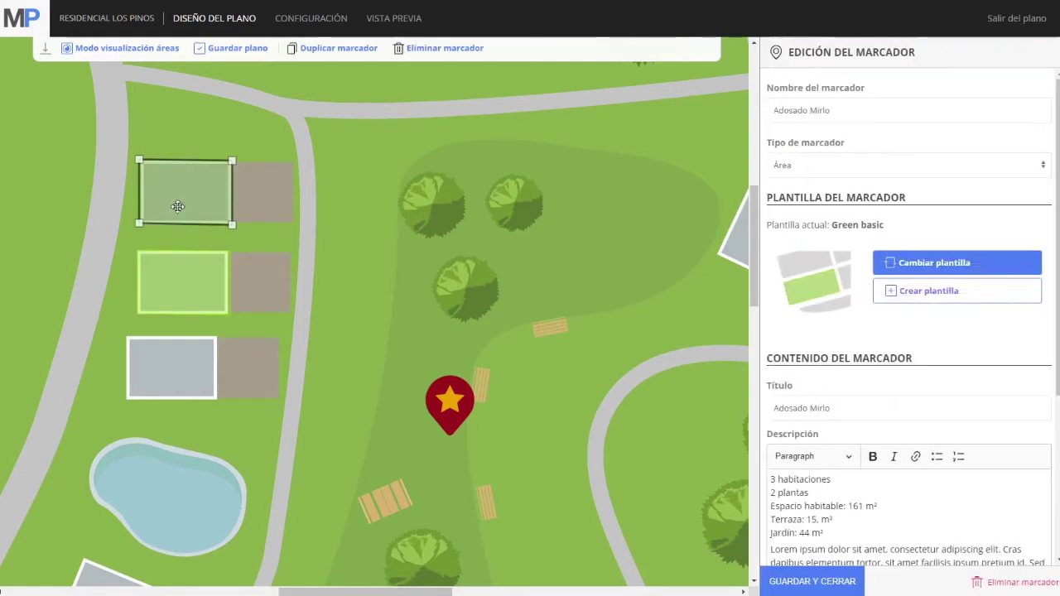
pyautogui.click(972, 265)
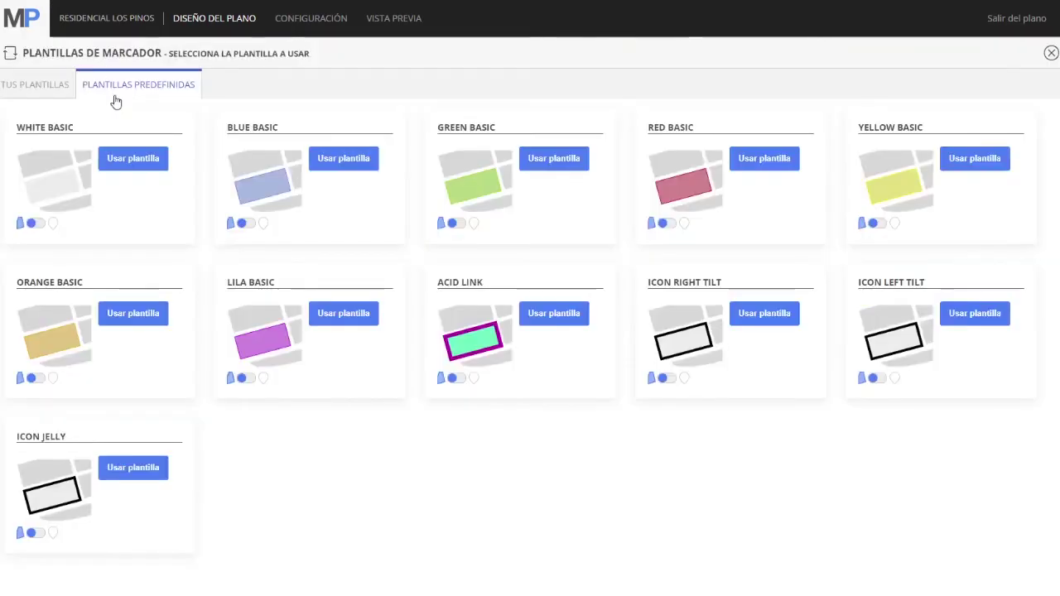
pyautogui.click(28, 92)
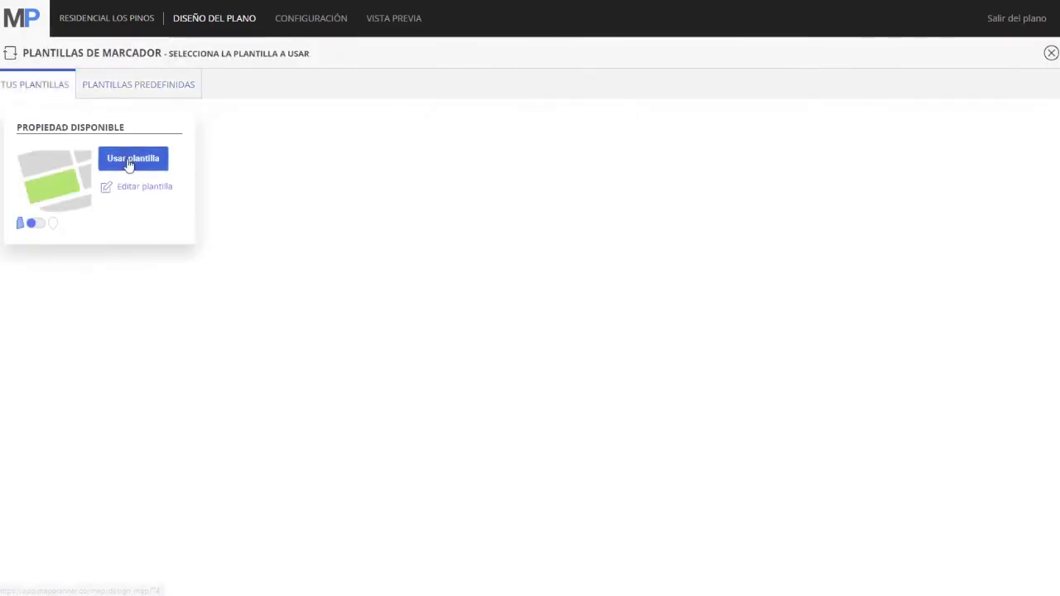
pyautogui.click(130, 162)
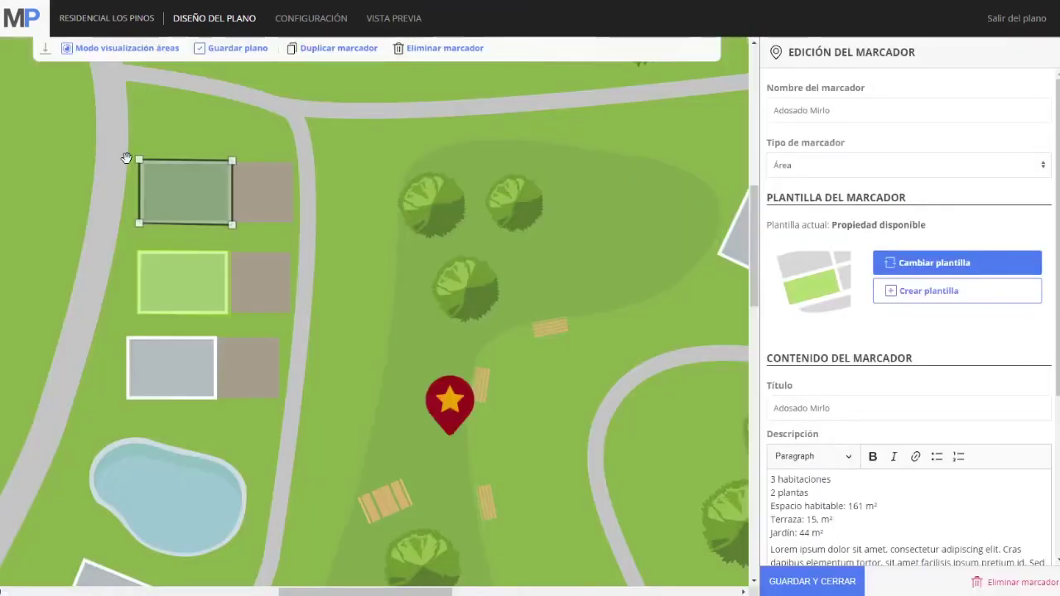
pyautogui.click(814, 583)
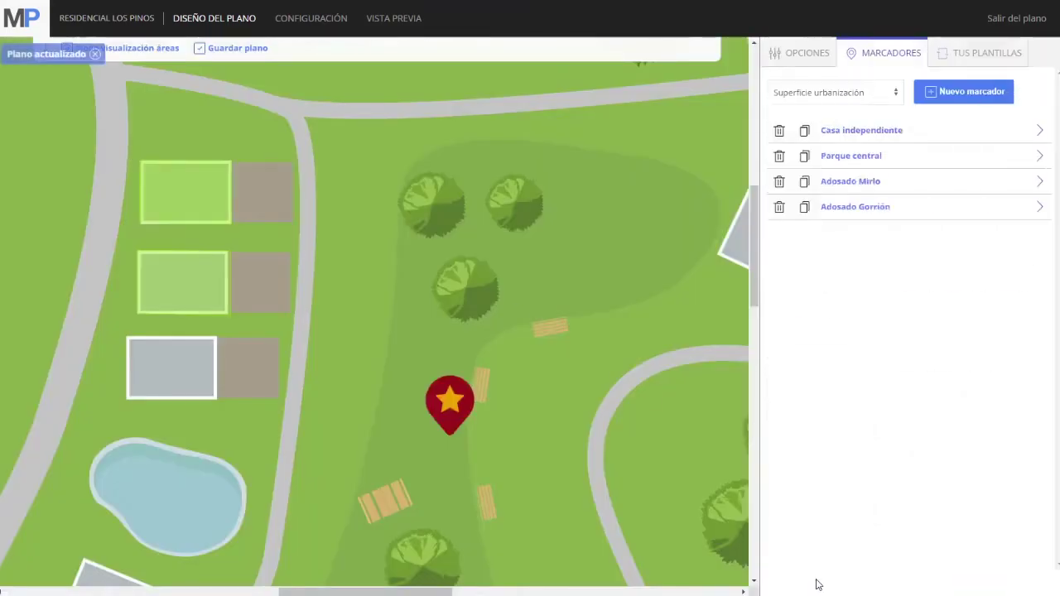
# Preview the plan and check the Adosado Mirlo marker's tooltip, click panel and enlarged image
pyautogui.click(388, 20)
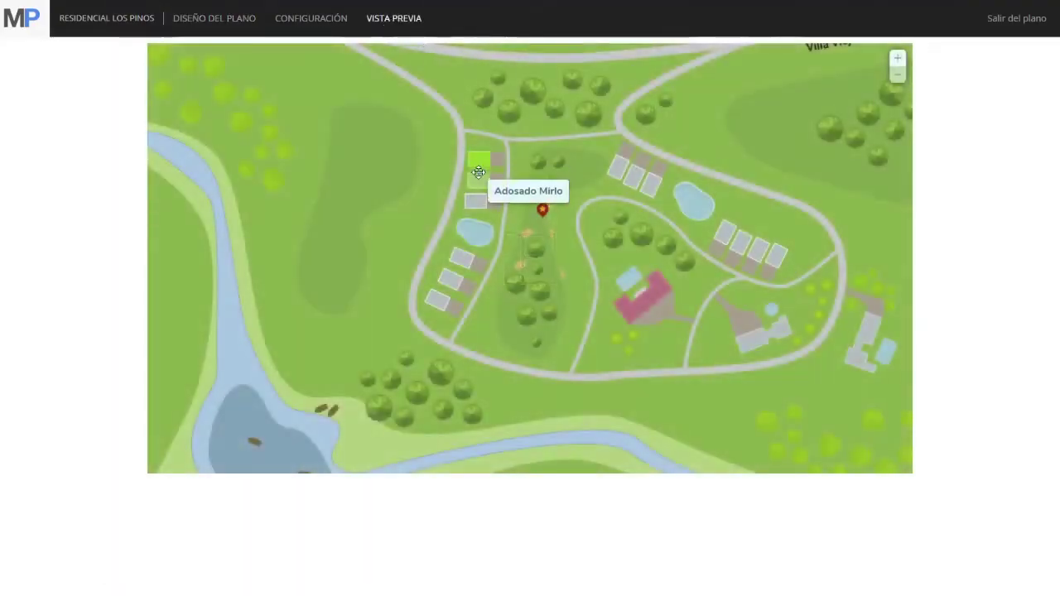
pyautogui.moveTo(480, 184)
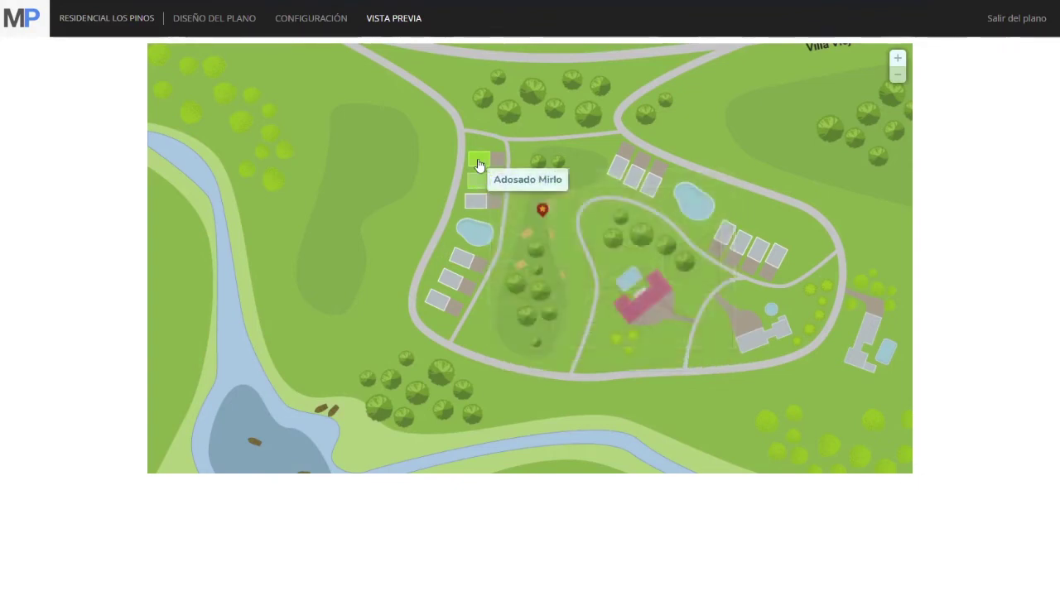
pyautogui.click(479, 163)
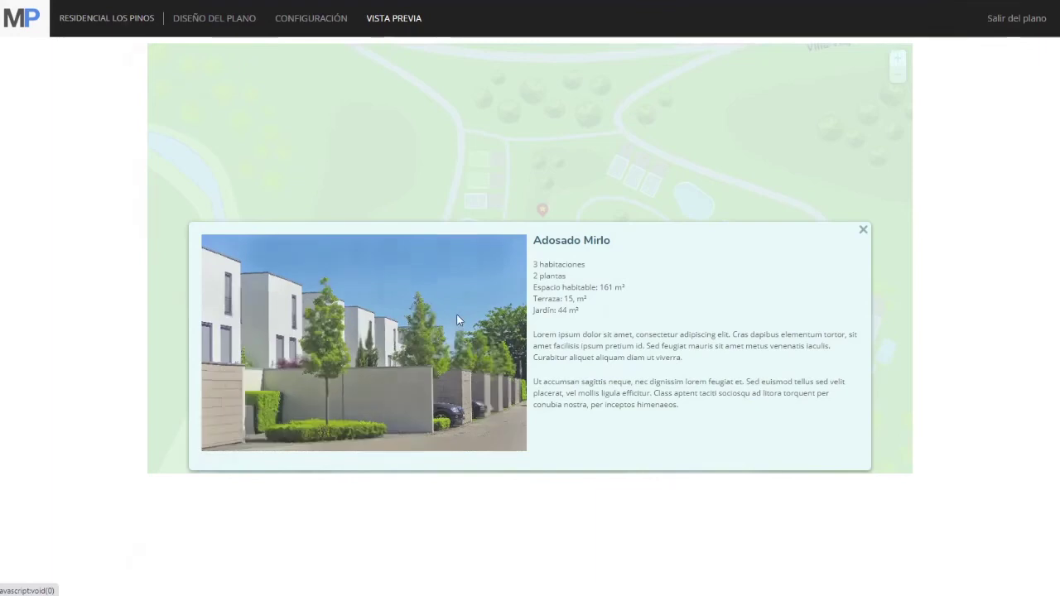
pyautogui.click(447, 344)
pyautogui.click(931, 31)
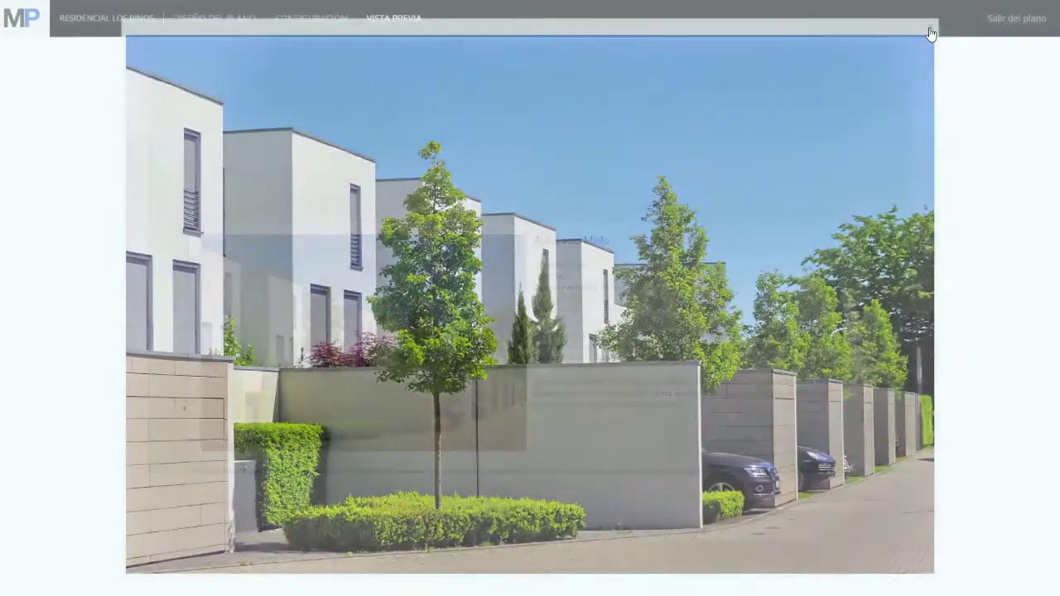
# Create a new marker template in the plan design named "Información punto de interés" with a state animation speed of 0.5 segundos
pyautogui.click(222, 20)
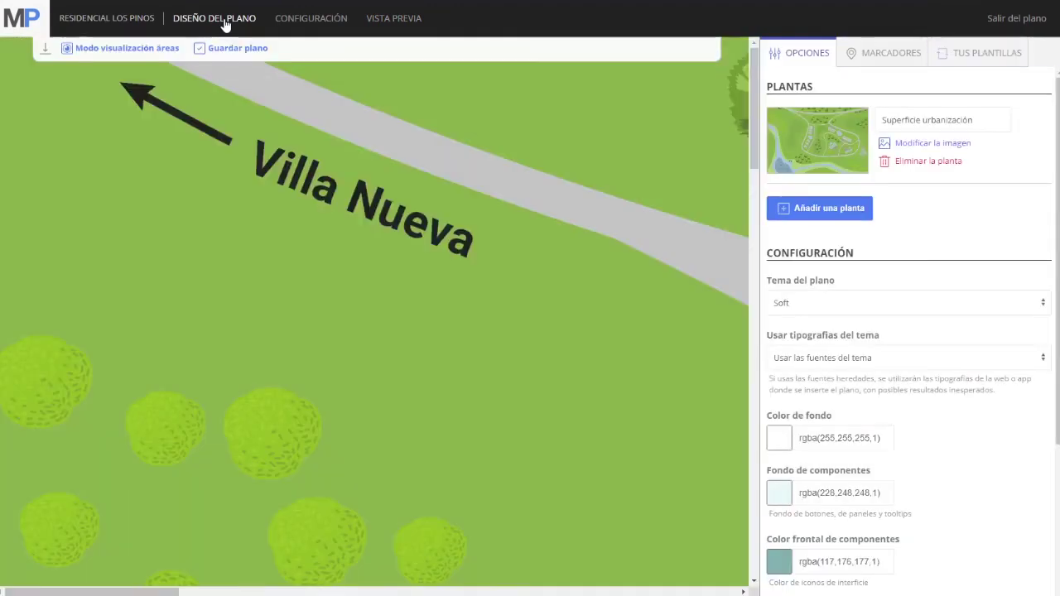
pyautogui.click(966, 57)
pyautogui.click(820, 92)
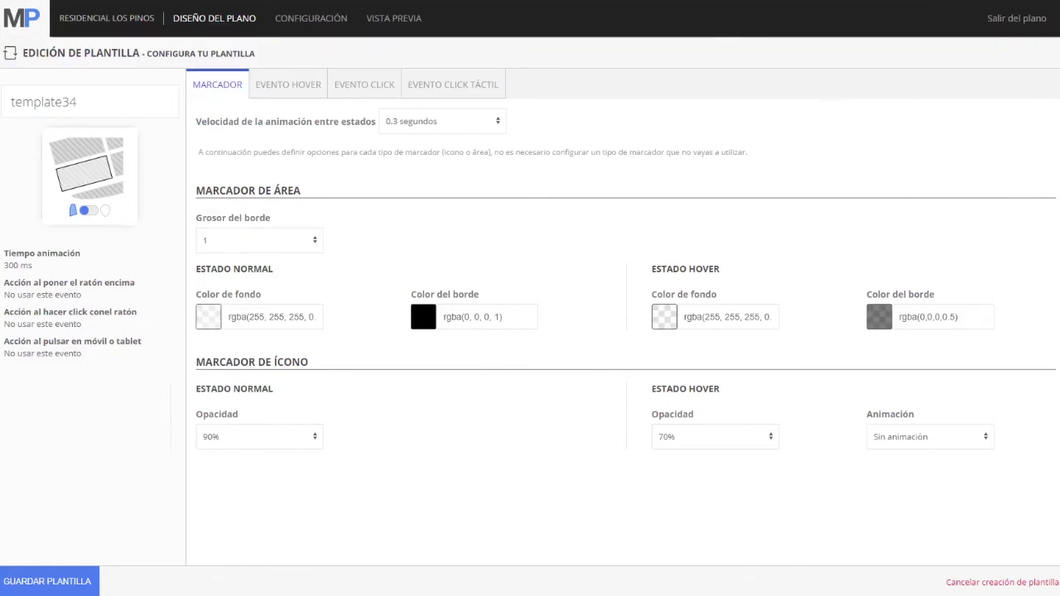
pyautogui.doubleClick(87, 103)
pyautogui.write('Información punto de interés')
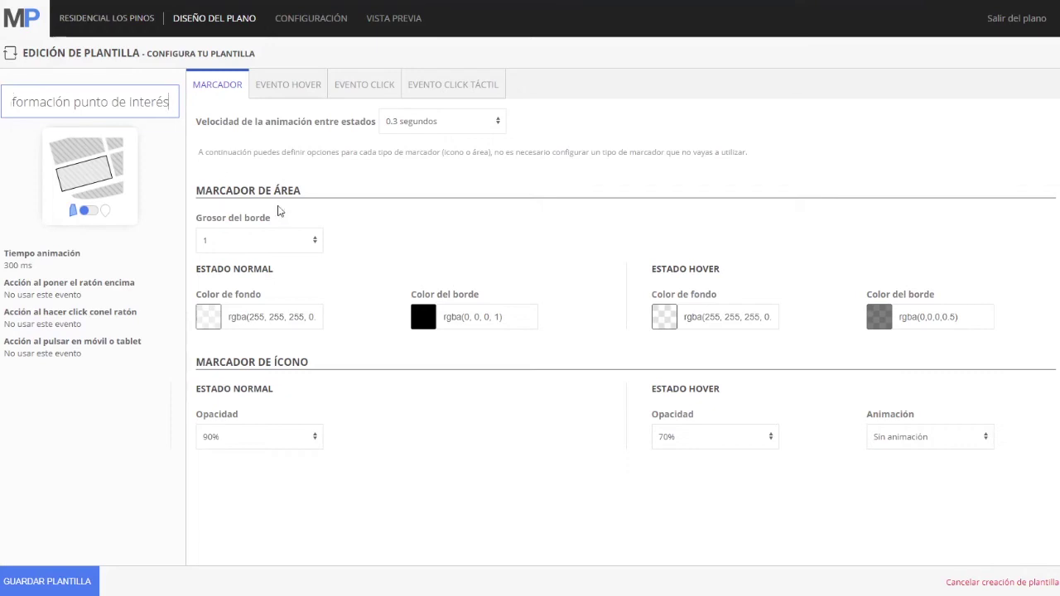
pyautogui.click(417, 122)
pyautogui.click(422, 194)
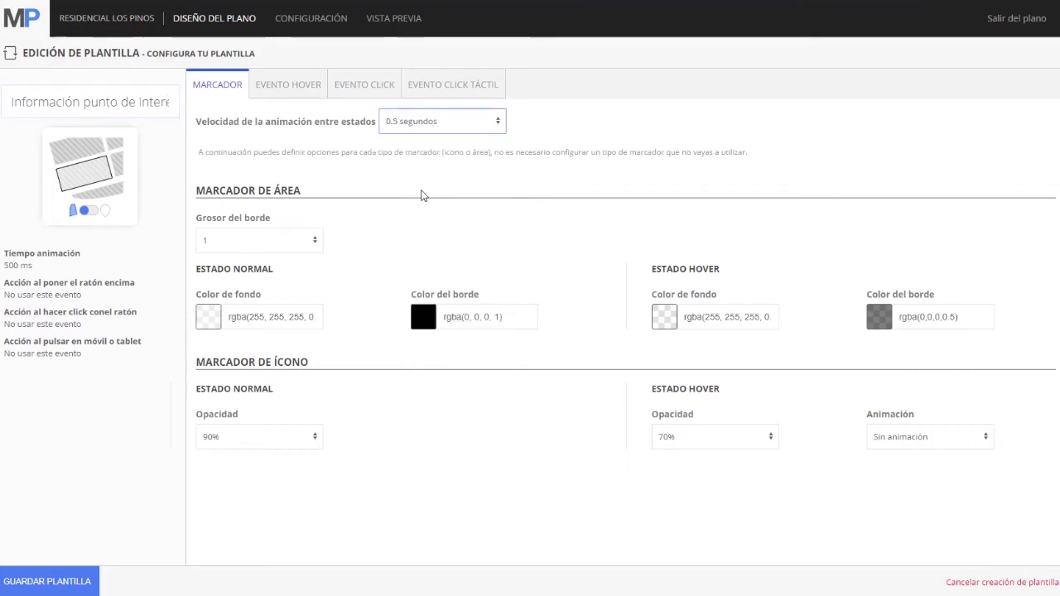
# Set the icon marker's opacity to 70% in normal state and 100% on hover, with the Elevación hover animation
pyautogui.click(272, 437)
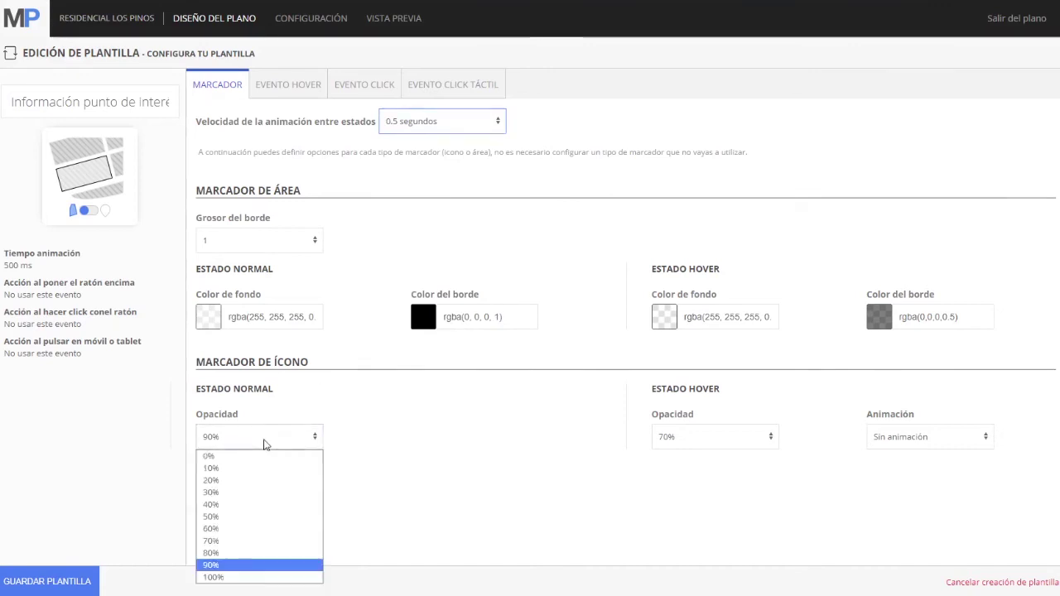
pyautogui.click(250, 541)
pyautogui.click(683, 437)
pyautogui.click(669, 577)
pyautogui.click(901, 438)
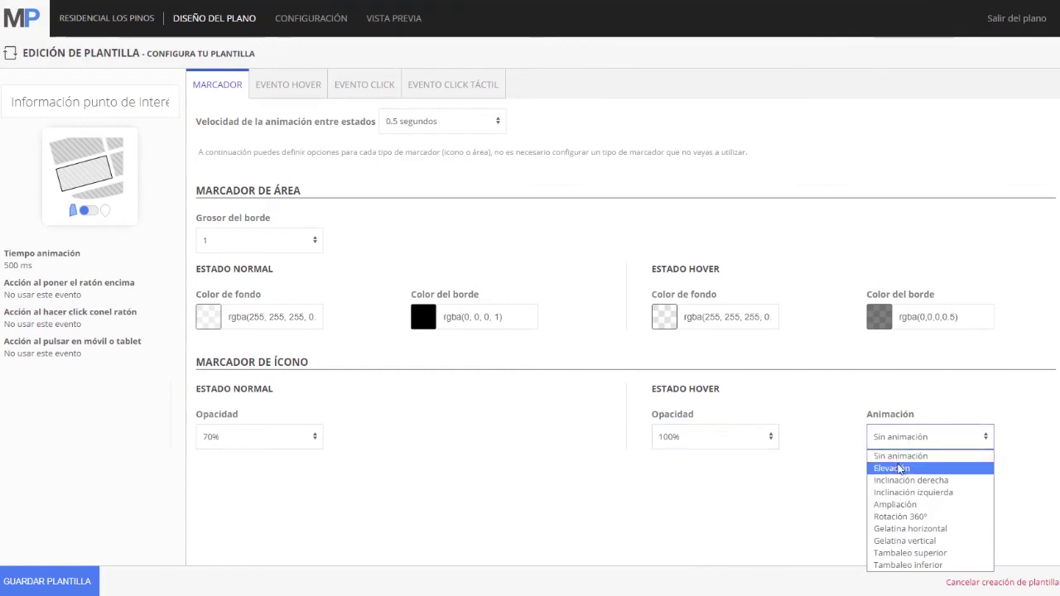
pyautogui.click(899, 469)
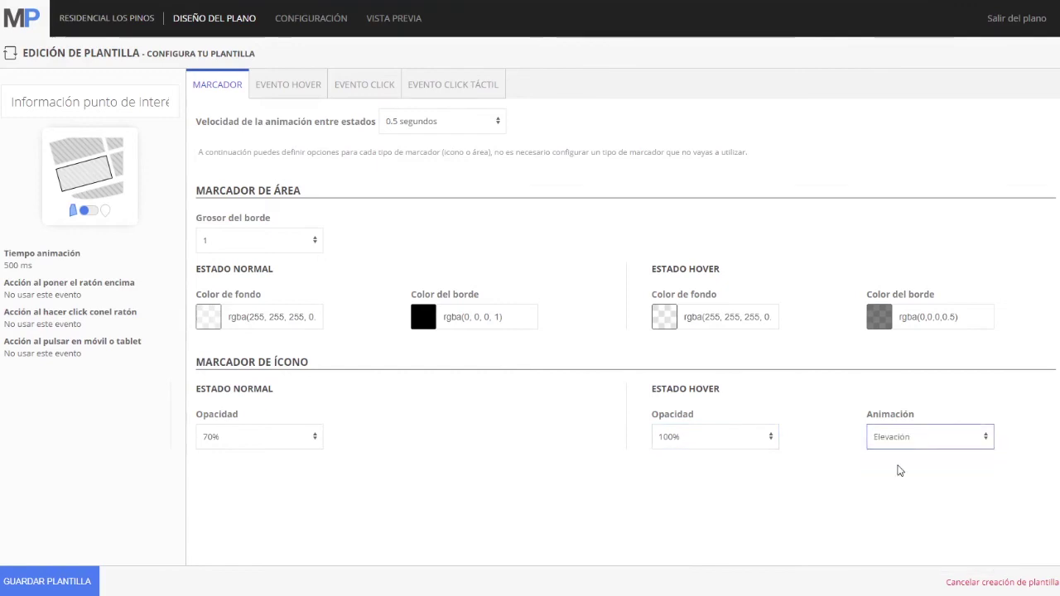
# Make the hover event show a tooltip (Mostrar tooltip) positioned Arriba, with title above description in the full-width layout cell
pyautogui.click(290, 86)
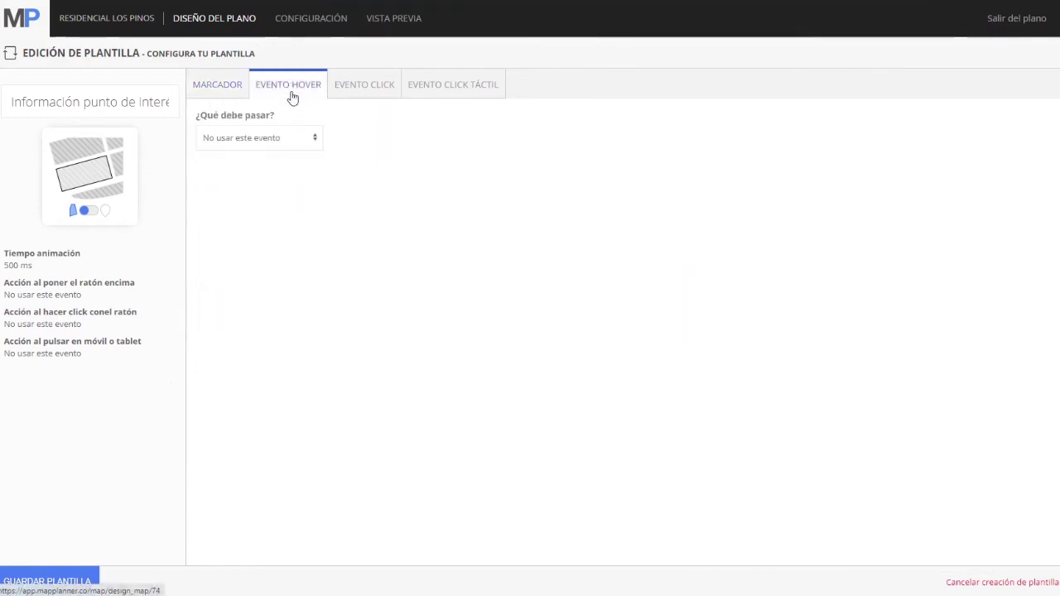
pyautogui.click(268, 138)
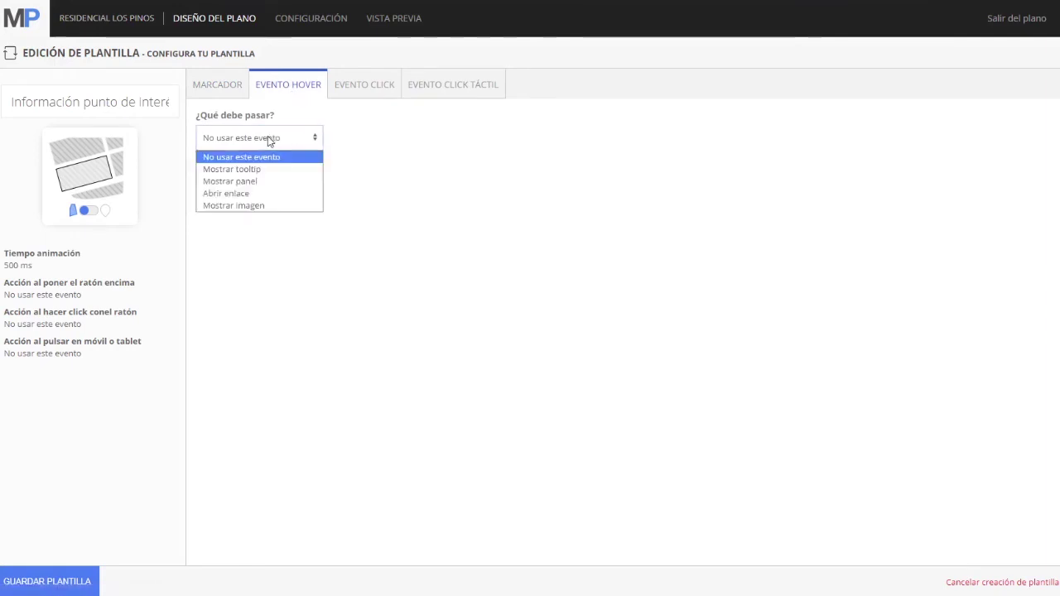
pyautogui.click(254, 169)
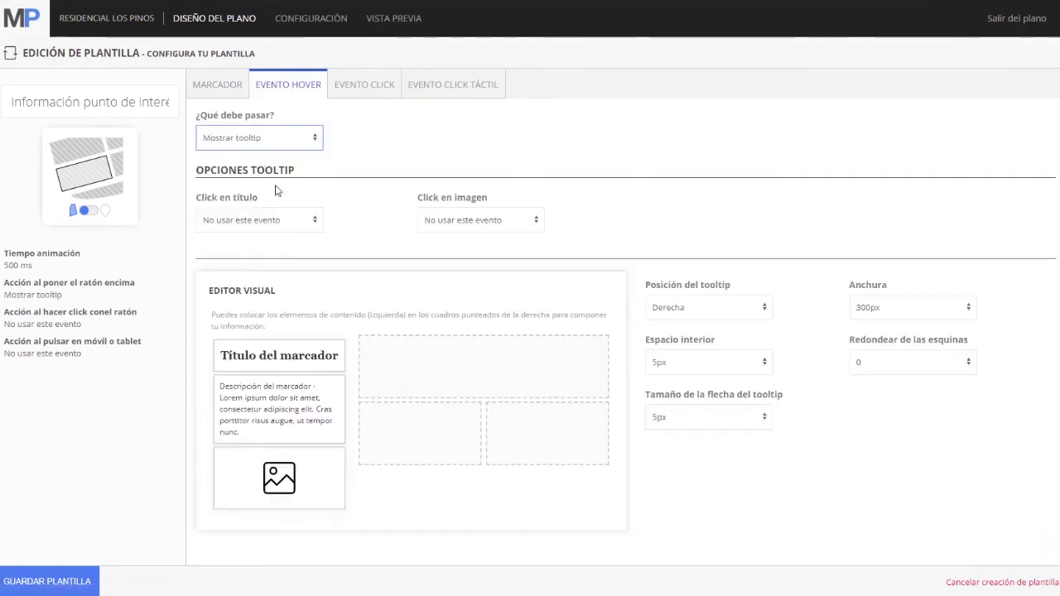
pyautogui.click(675, 309)
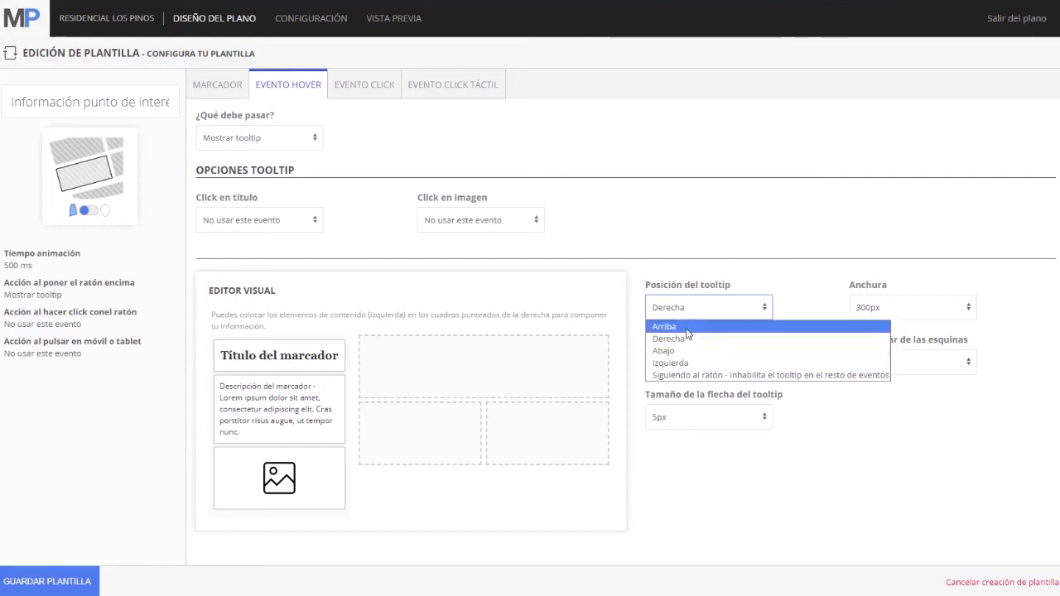
pyautogui.click(685, 329)
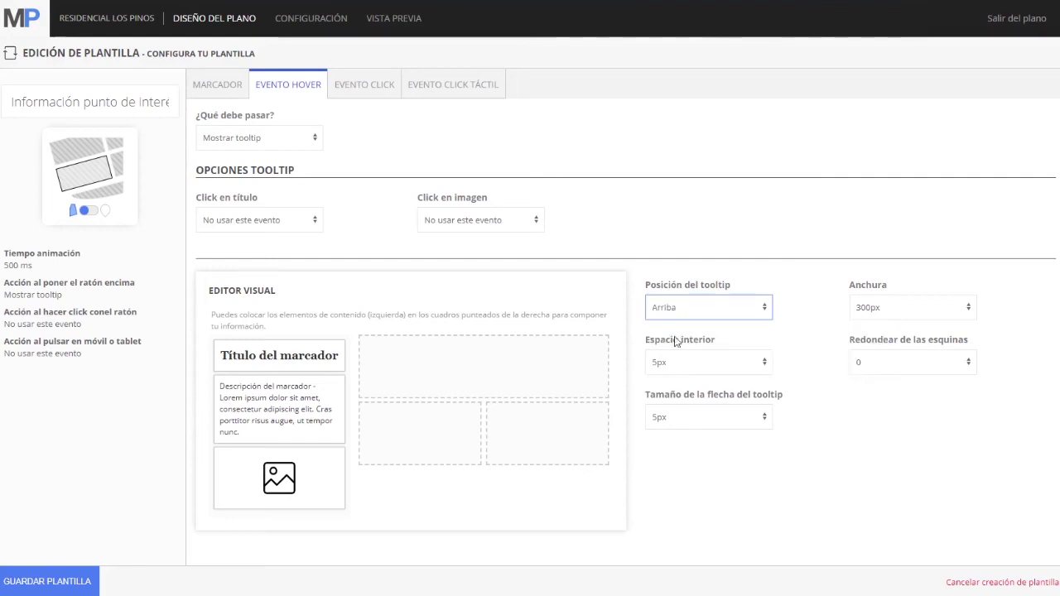
pyautogui.moveTo(279, 367); pyautogui.dragTo(502, 388)
# Give the hover tooltip a 400px width, 10px inner spacing, 6px rounded corners and a 6px arrow
pyautogui.click(870, 313)
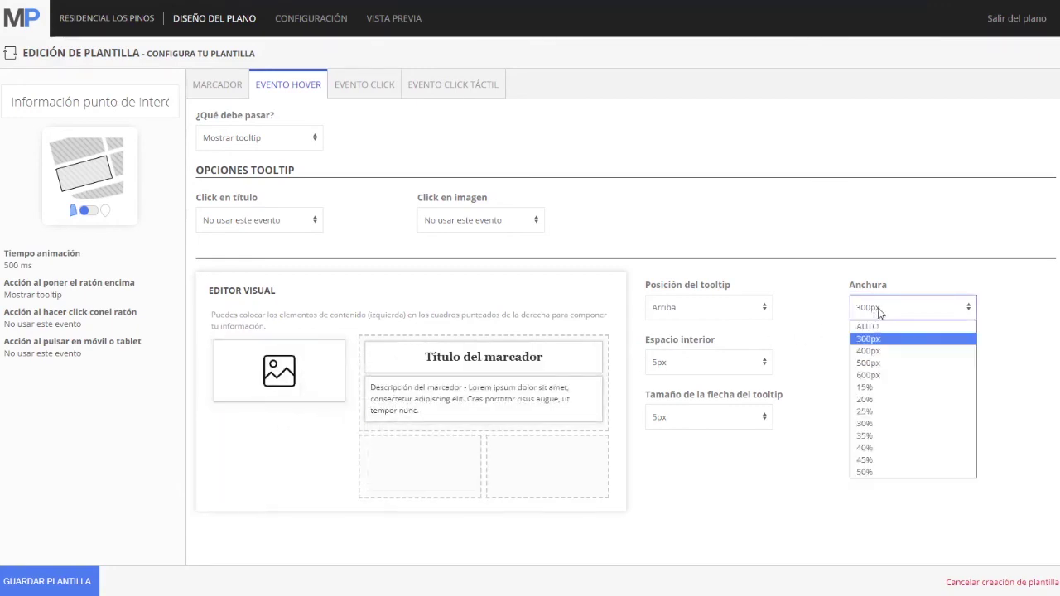
pyautogui.click(876, 351)
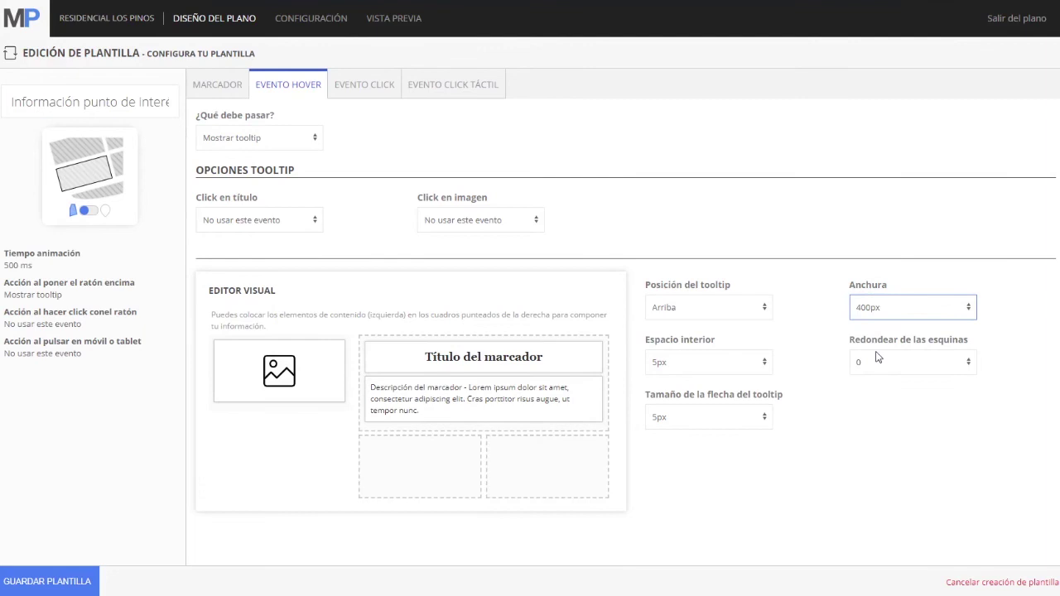
pyautogui.click(751, 364)
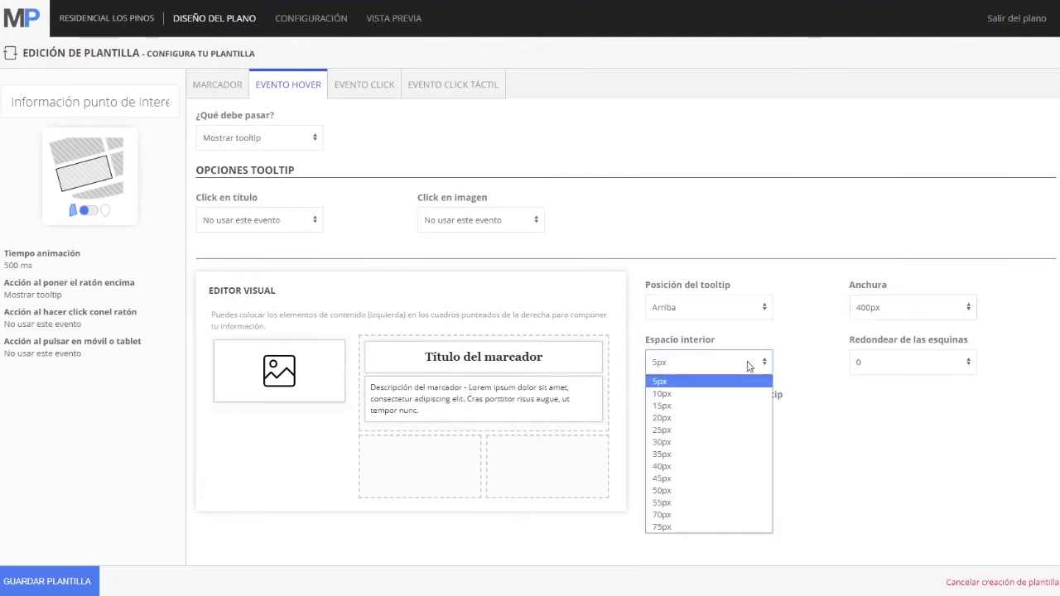
pyautogui.click(720, 395)
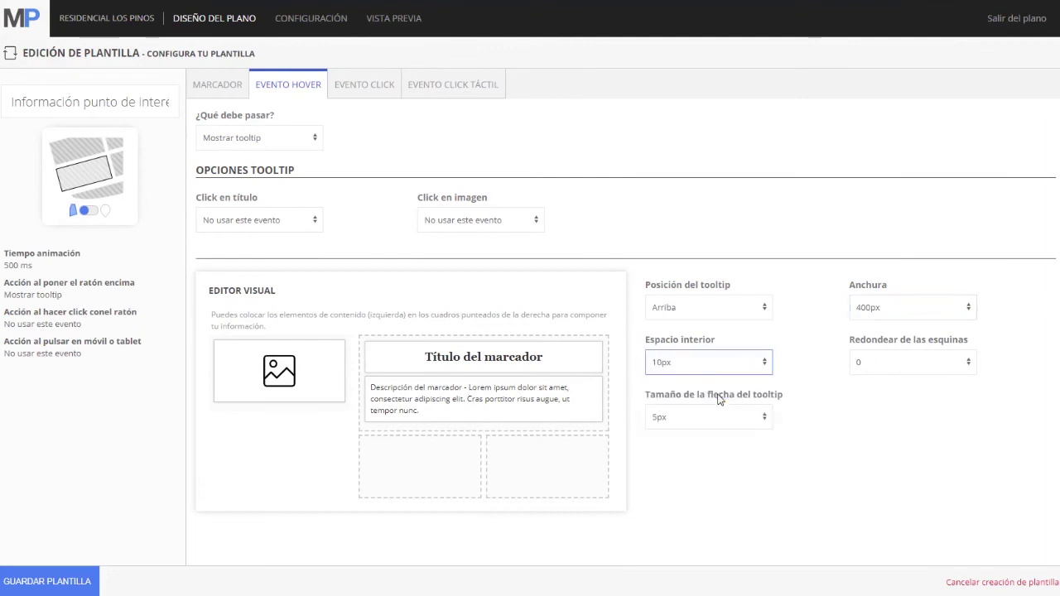
pyautogui.click(901, 365)
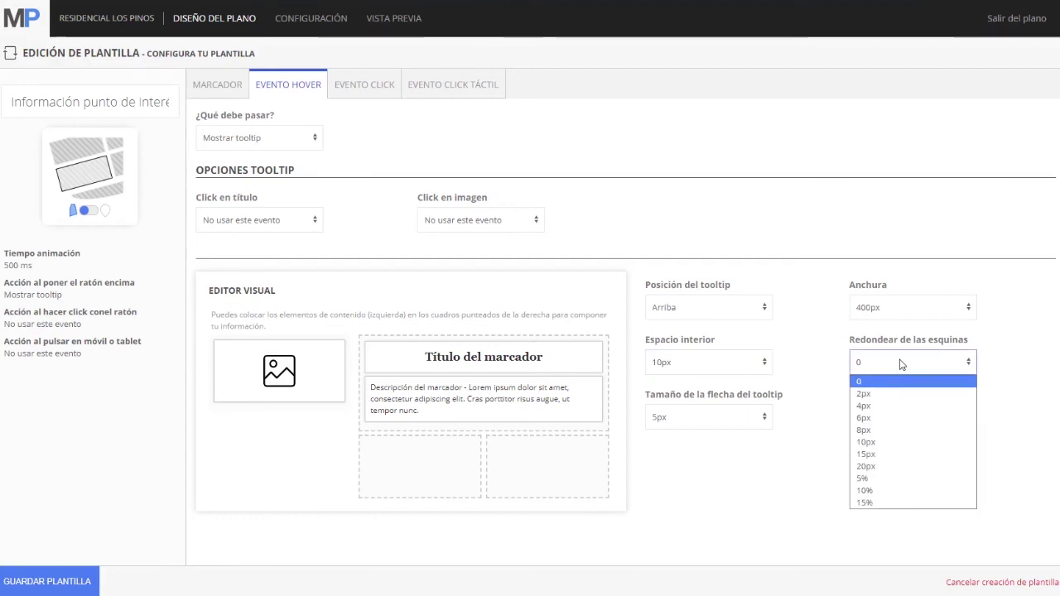
pyautogui.click(883, 421)
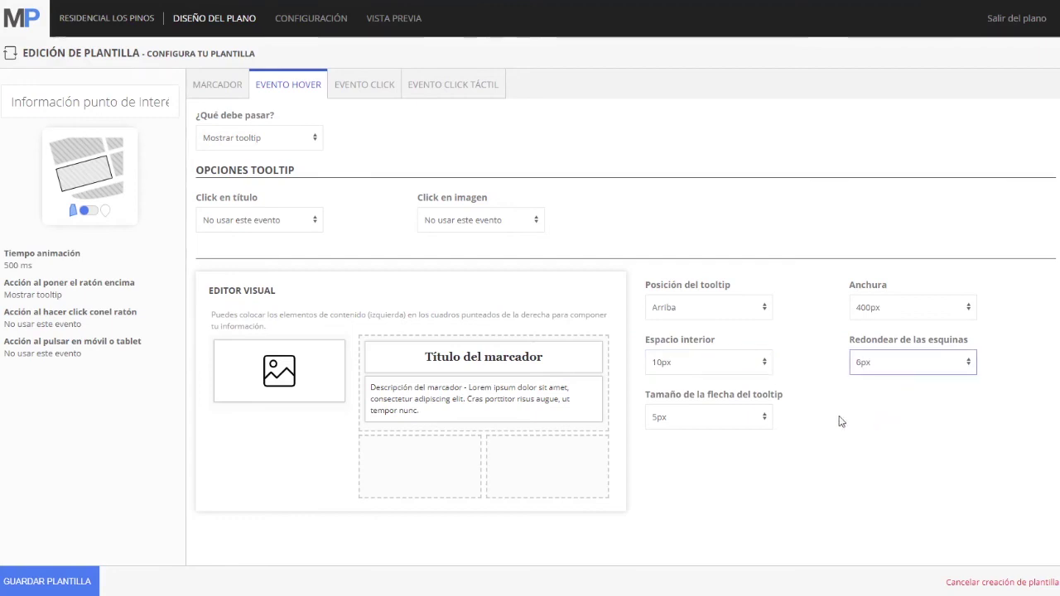
pyautogui.click(754, 418)
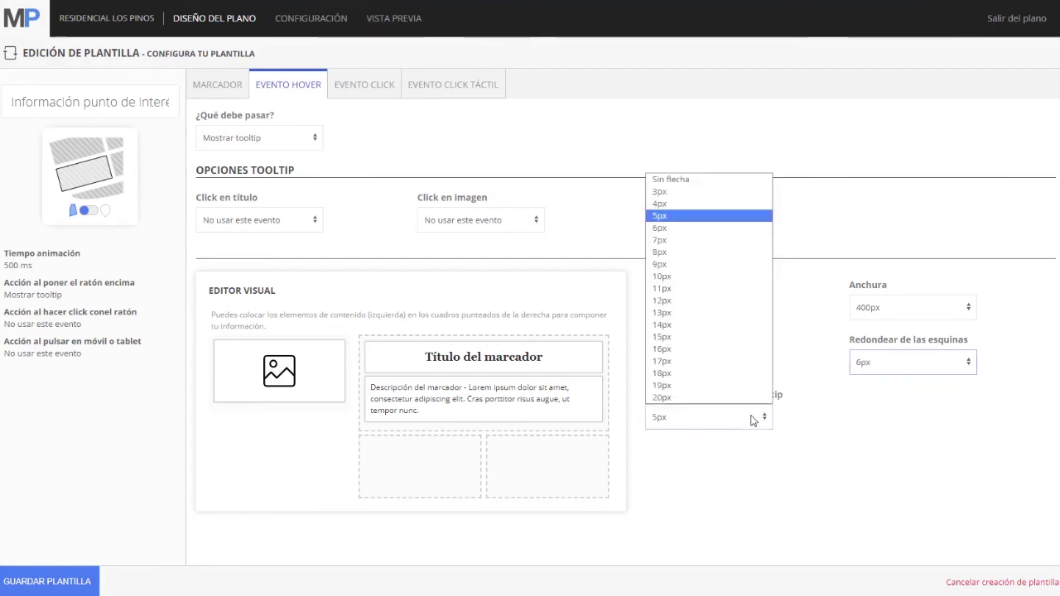
pyautogui.click(709, 228)
# Make the touch click event show a tooltip (Mostrar tooltip) and save the template
pyautogui.click(379, 86)
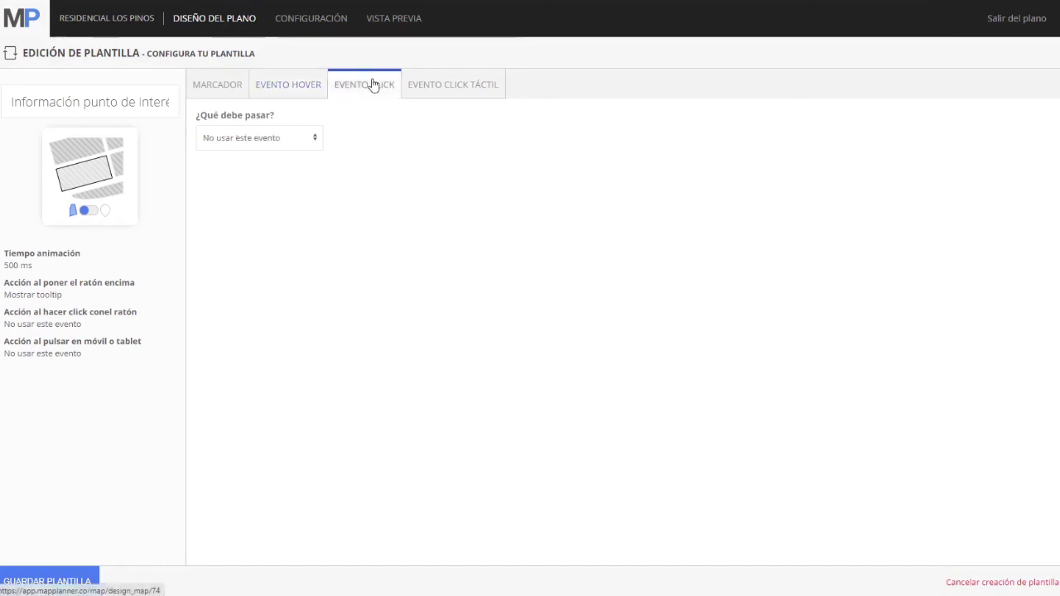
pyautogui.click(464, 95)
pyautogui.click(282, 138)
pyautogui.click(263, 171)
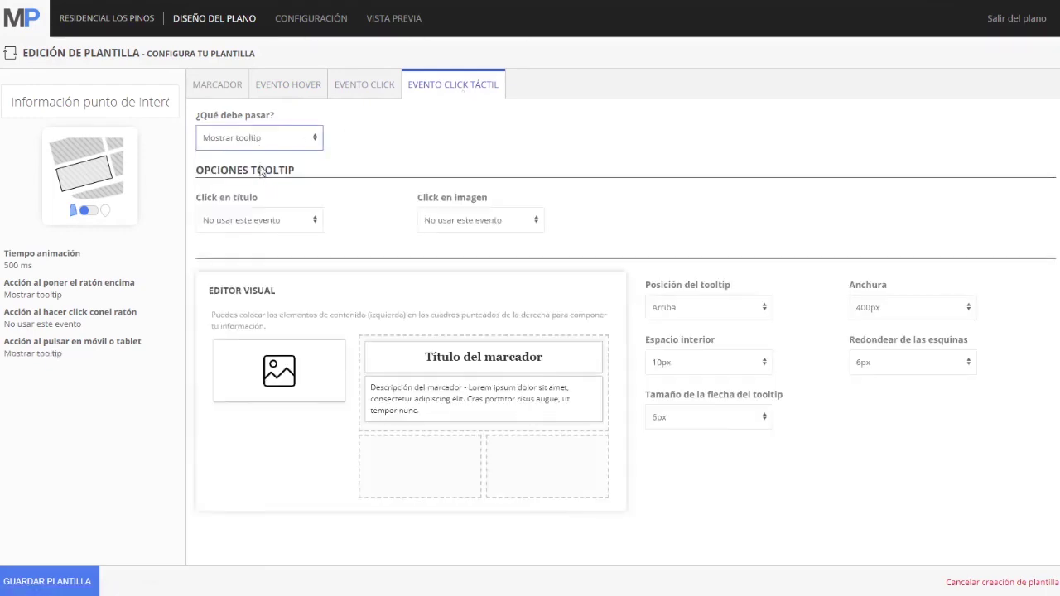
pyautogui.click(275, 79)
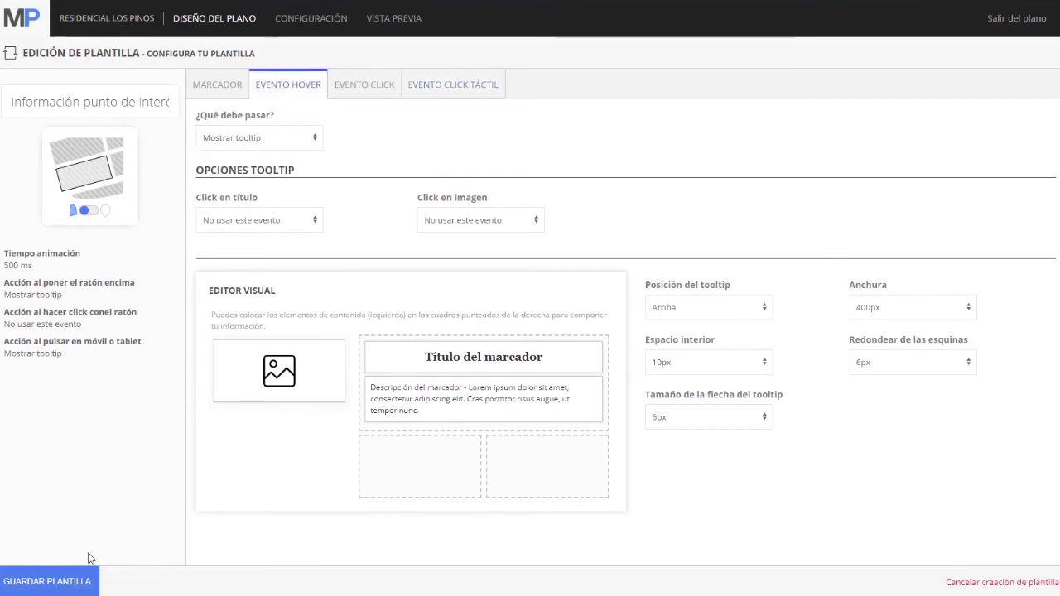
pyautogui.click(71, 581)
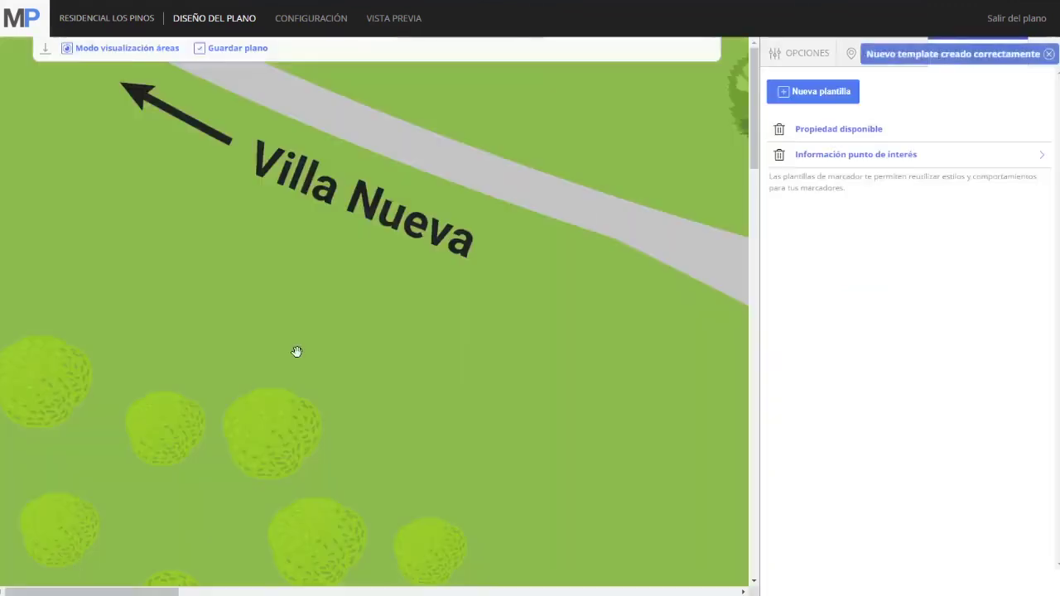
# Switch the Parque central image marker to the custom template "Información punto de interés"
pyautogui.click(856, 57)
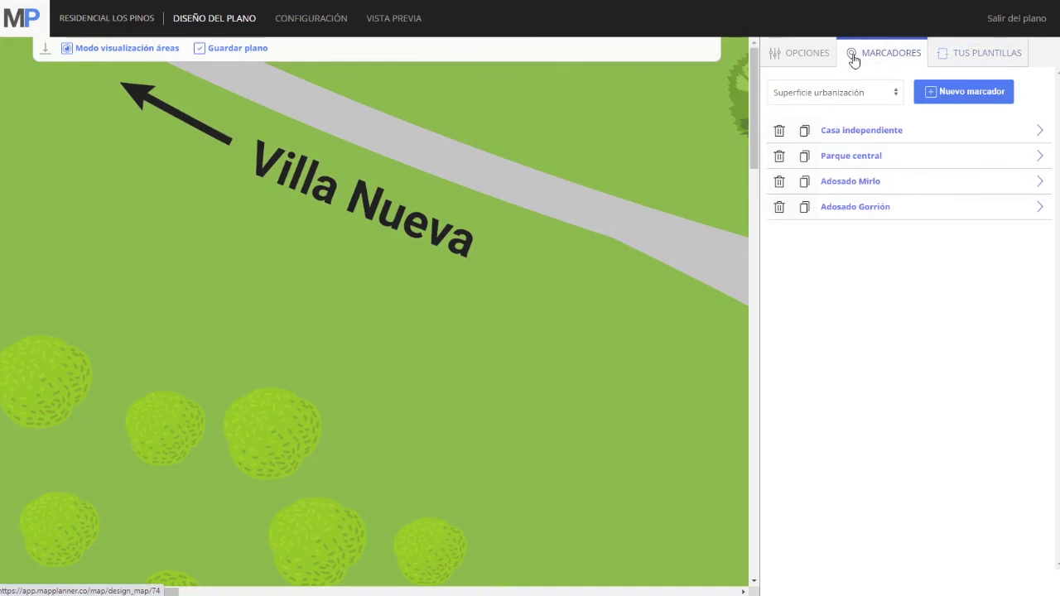
pyautogui.click(841, 158)
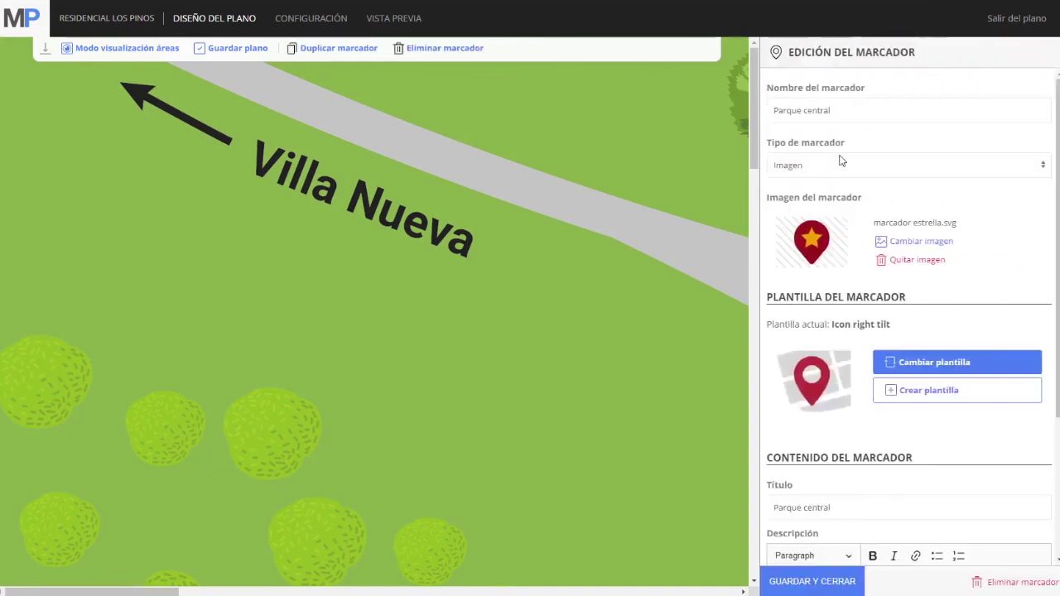
pyautogui.click(914, 366)
pyautogui.click(352, 165)
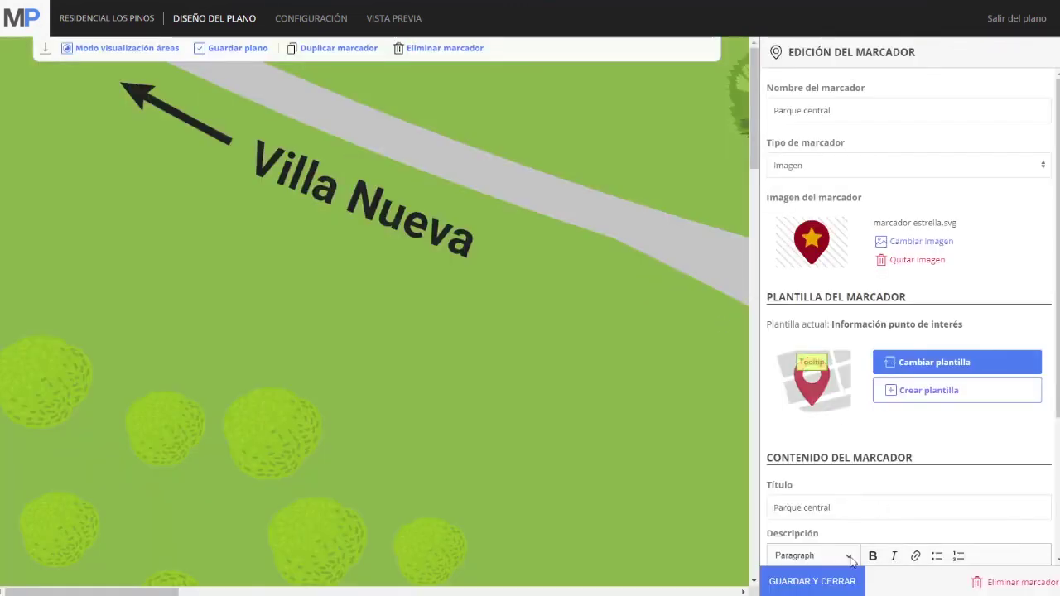
# Save and close the Parque central marker, save the plan and open its preview
pyautogui.click(835, 582)
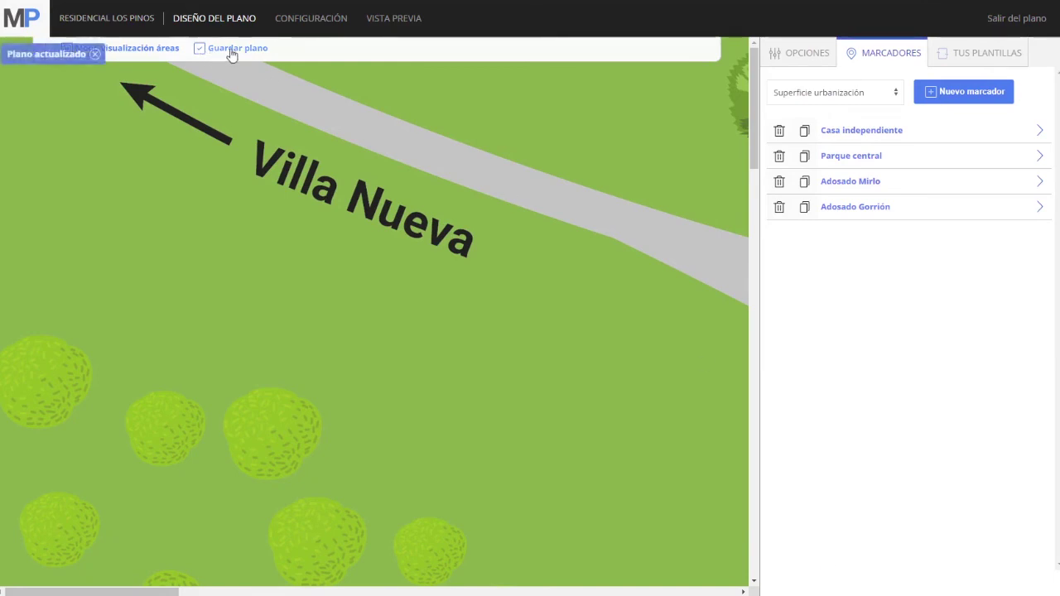
pyautogui.click(383, 23)
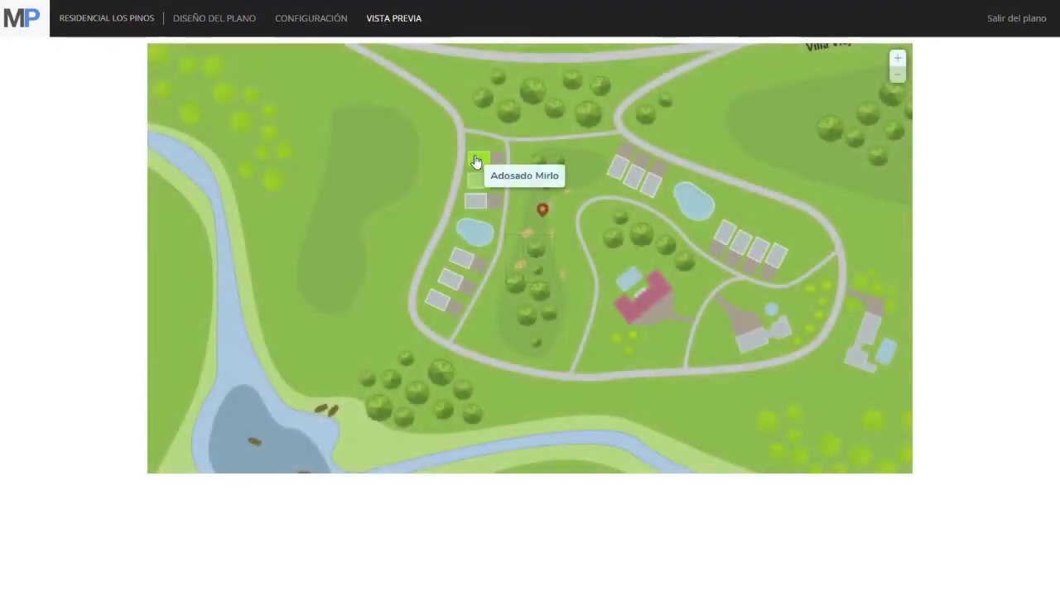
# Check the Adosado Mirlo area's pop-up and the Parque central marker's tooltip in the preview
pyautogui.click(477, 162)
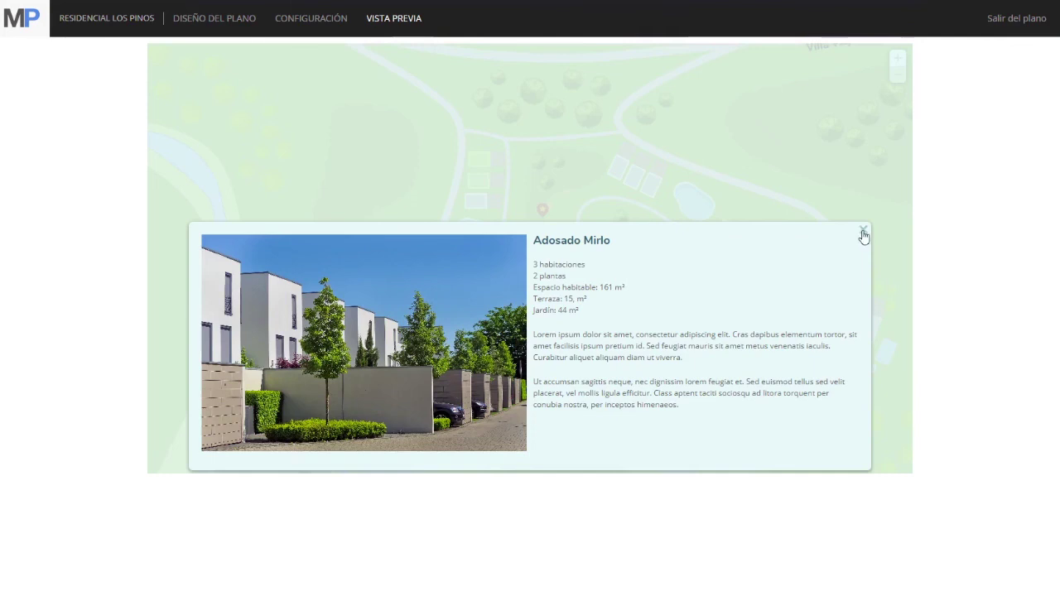
pyautogui.click(862, 233)
pyautogui.click(542, 212)
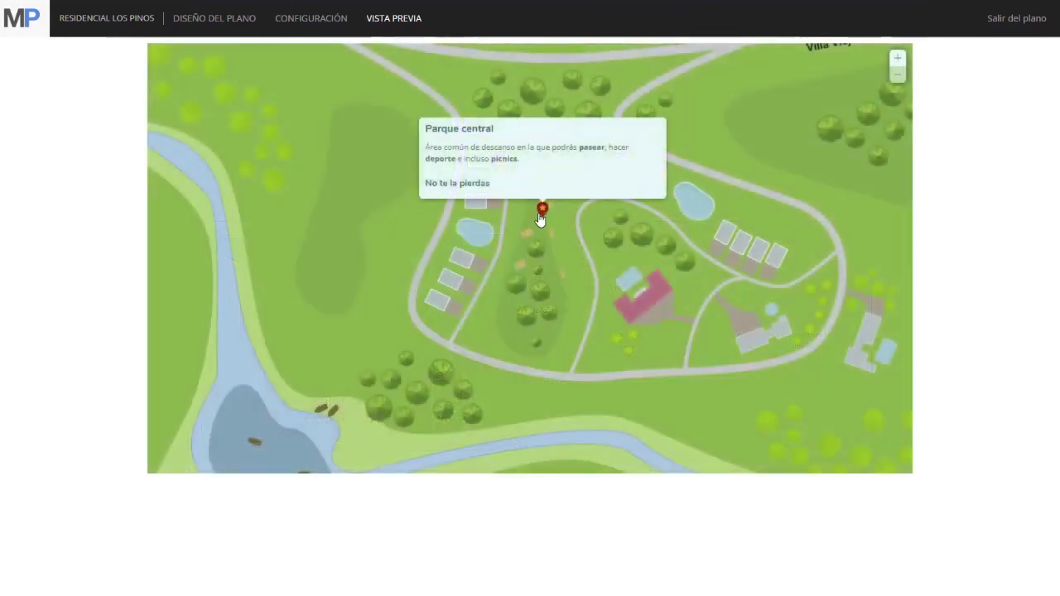
pyautogui.click(541, 213)
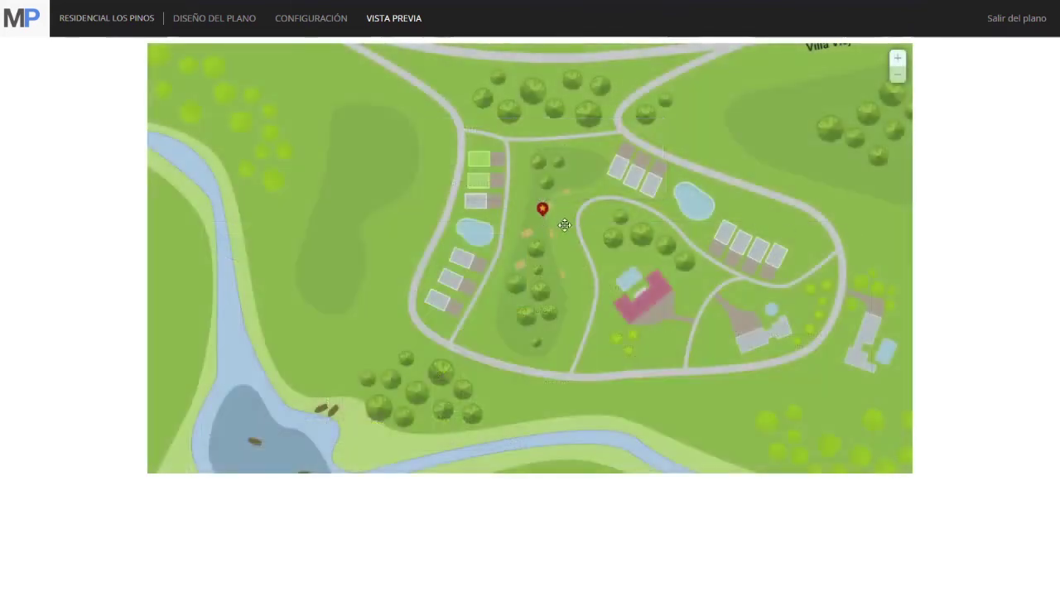
# Check the Parque central marker's tooltip with the preview map zoomed in
pyautogui.click(895, 63)
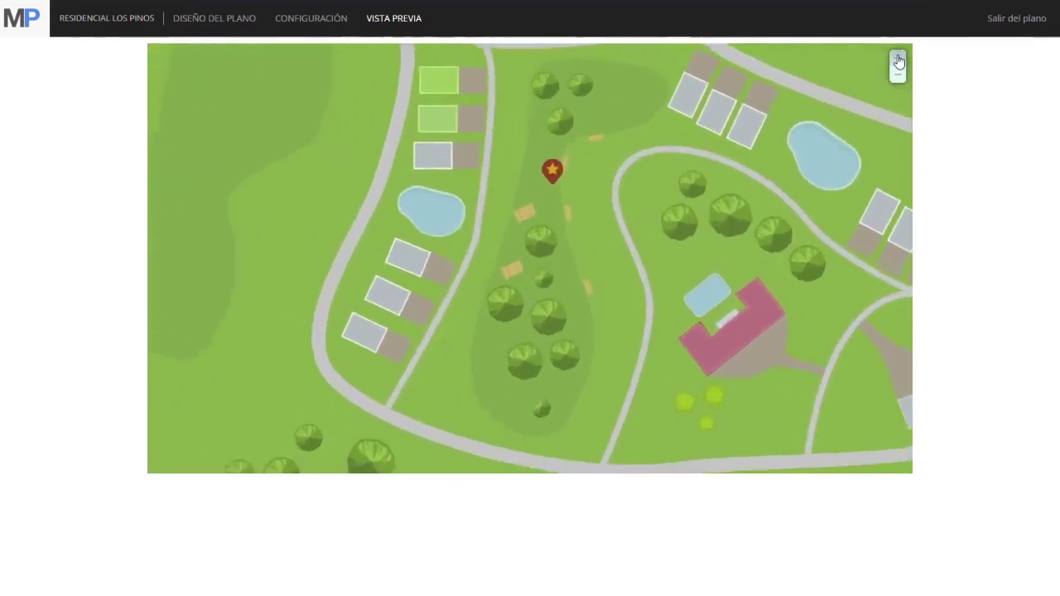
pyautogui.moveTo(646, 130); pyautogui.dragTo(644, 188)
pyautogui.click(553, 265)
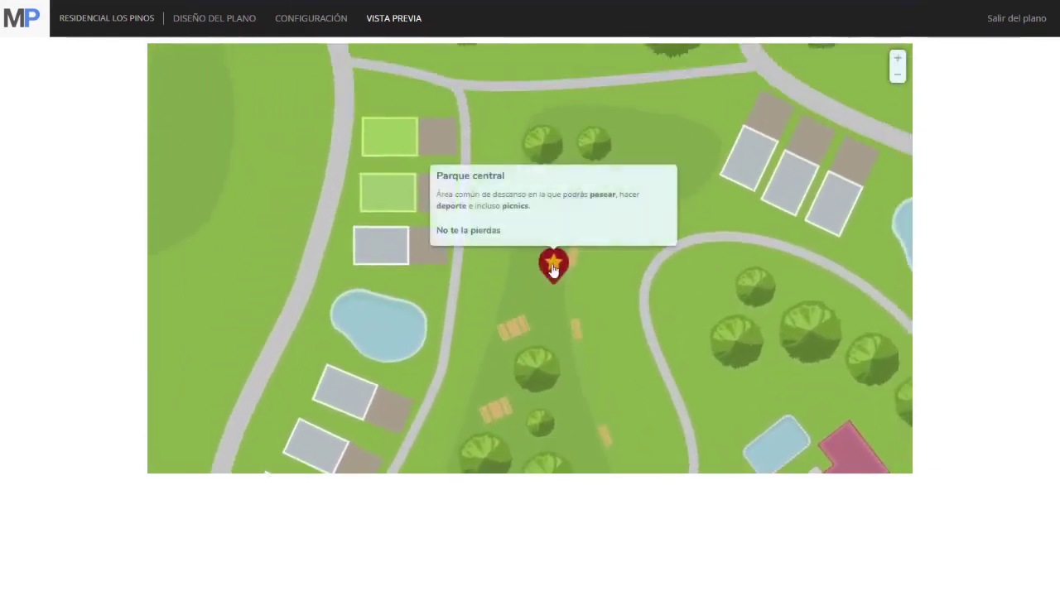
pyautogui.click(591, 265)
pyautogui.click(557, 269)
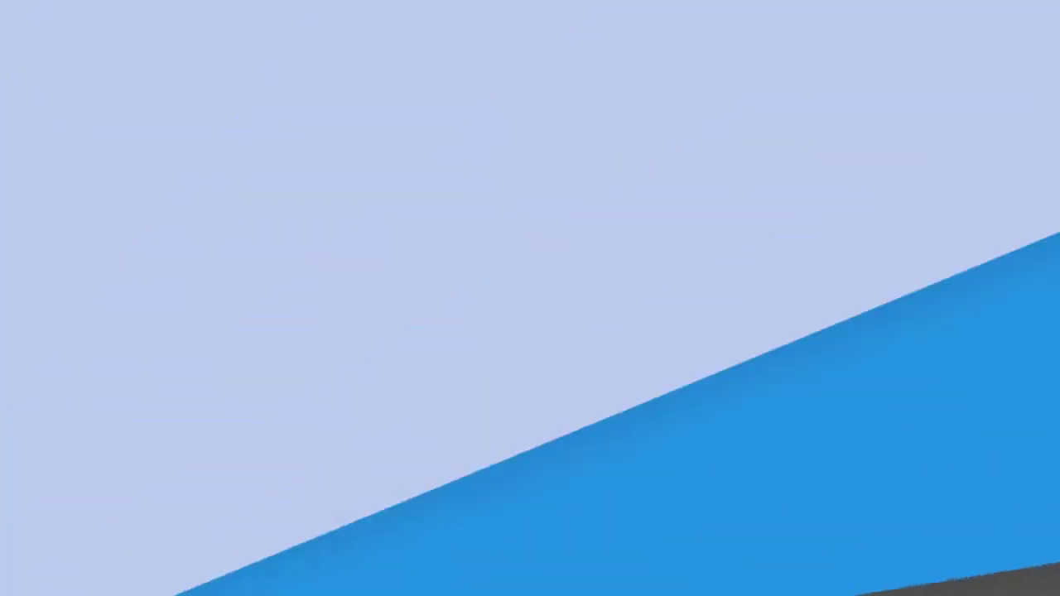